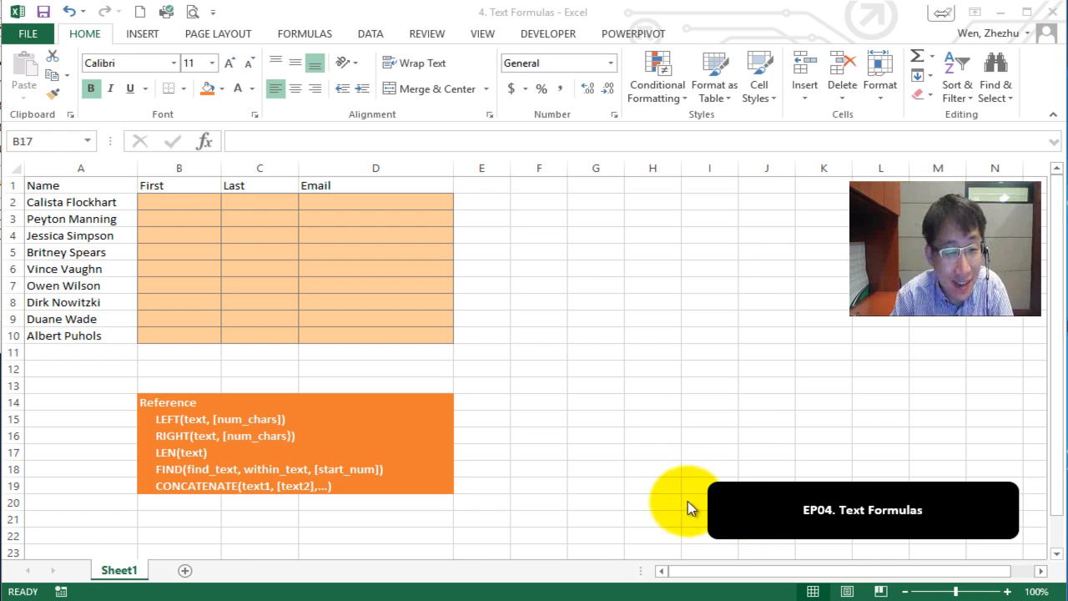
# Select the name list in column A and look over the row 2 cells of First, Last and Email.
pyautogui.click(547, 463)
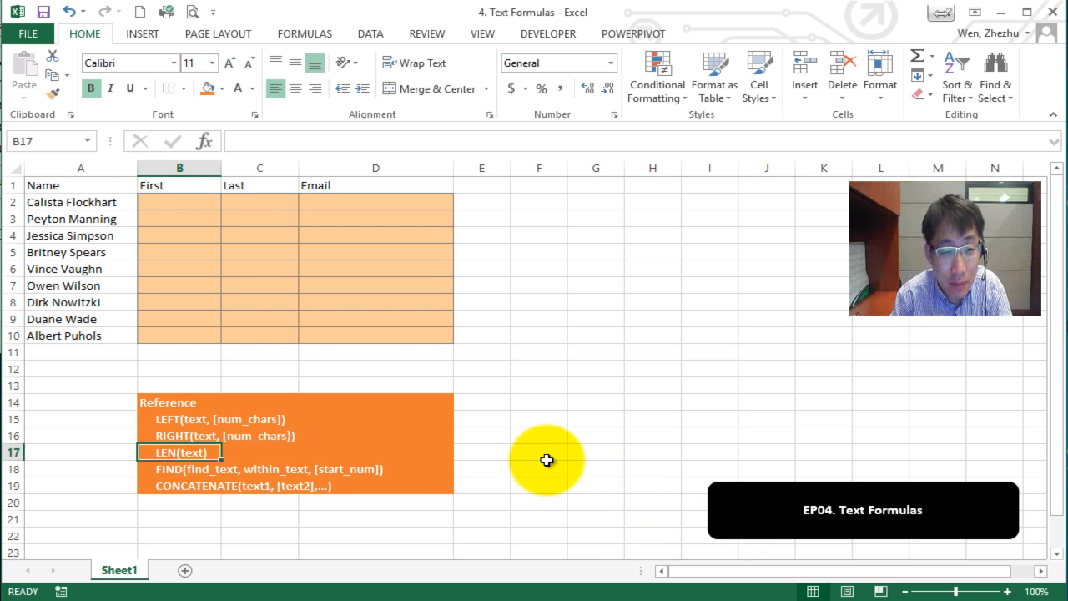
pyautogui.moveTo(88, 202); pyautogui.dragTo(100, 338)
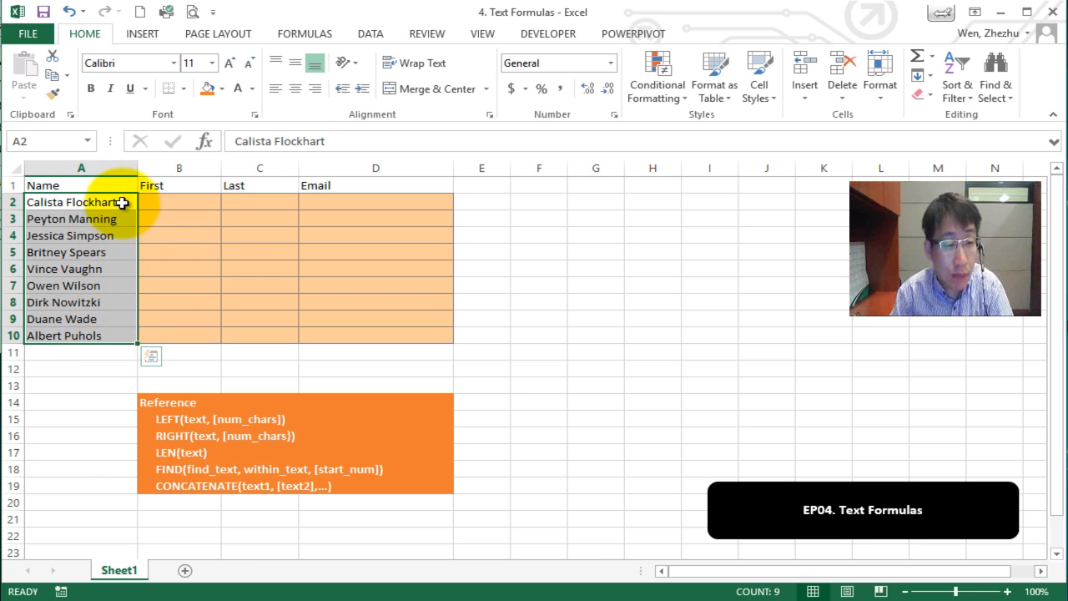
pyautogui.click(162, 204)
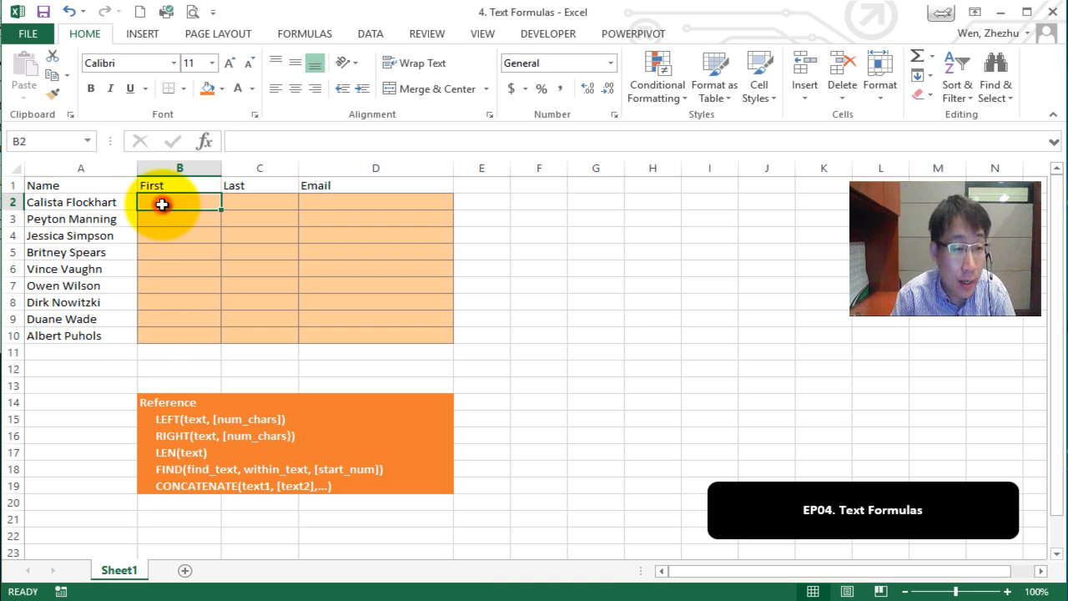
pyautogui.click(70, 205)
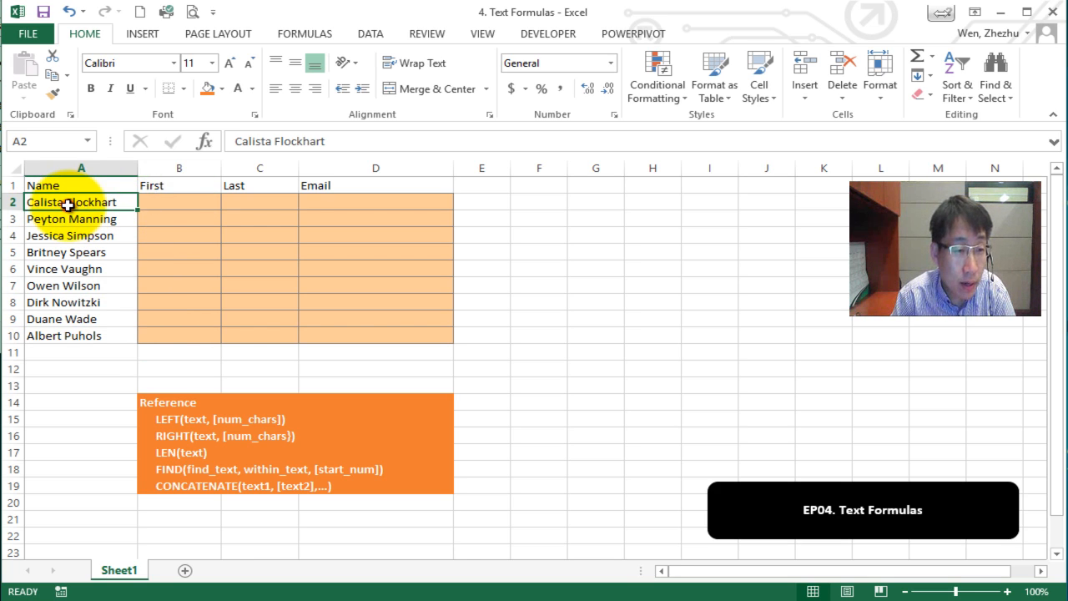
pyautogui.click(166, 205)
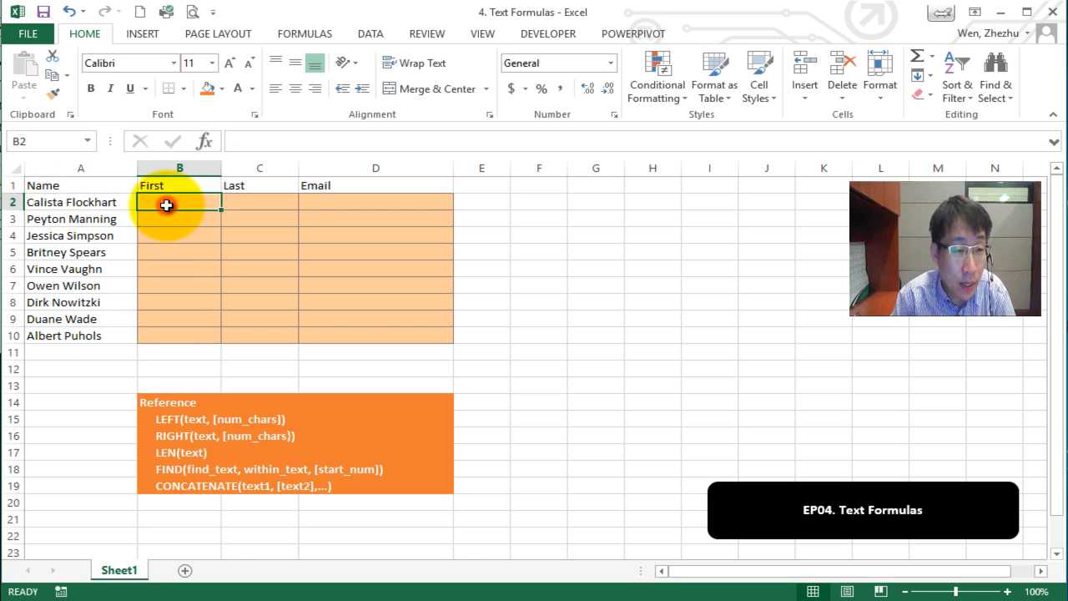
pyautogui.click(269, 206)
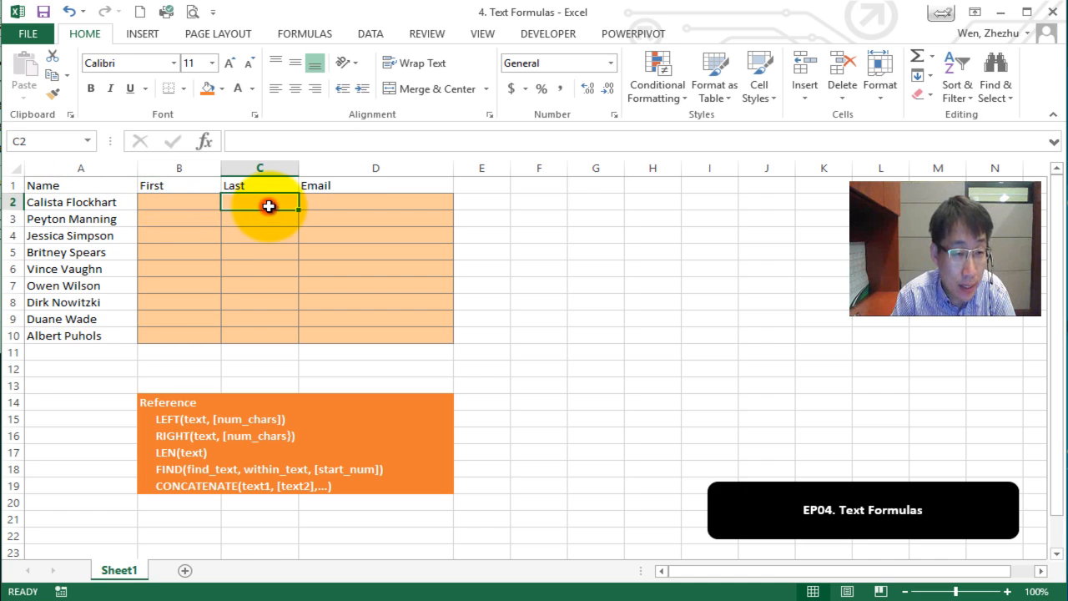
pyautogui.click(324, 207)
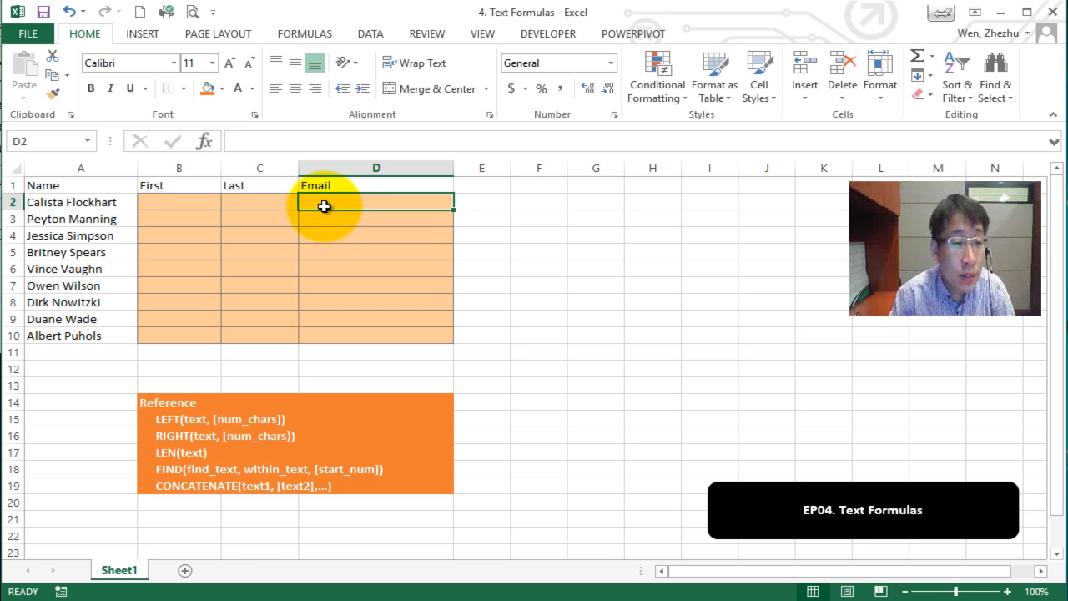
# Enter sample row 2 values: Calista, Flockhart and a sample email address.
pyautogui.click(163, 205)
pyautogui.write('Cal')
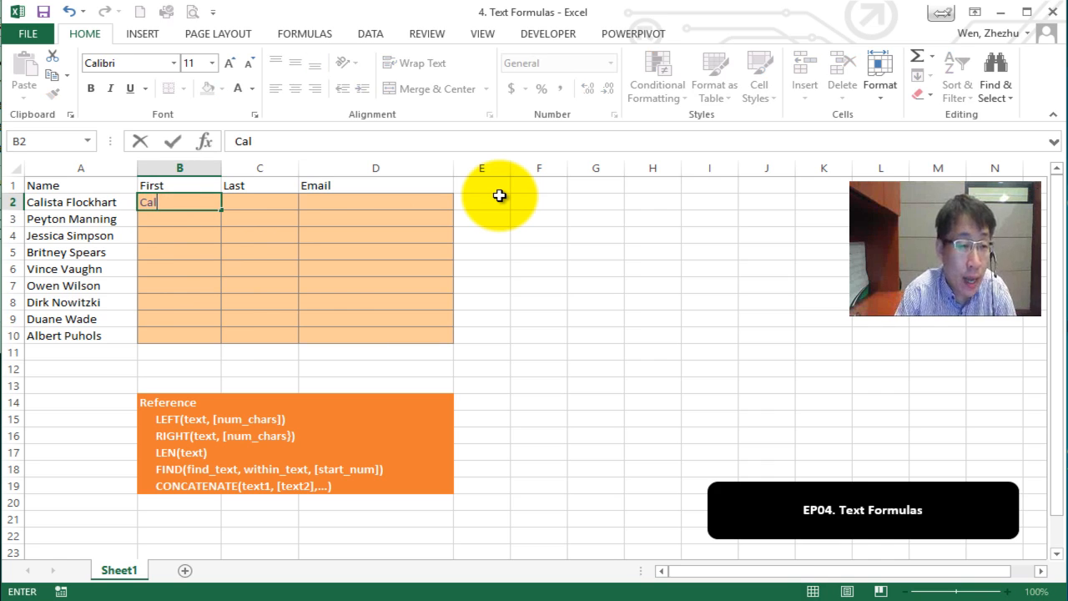
pyautogui.write('ista')
pyautogui.press('Return')
pyautogui.press('Right')
pyautogui.press('Up')
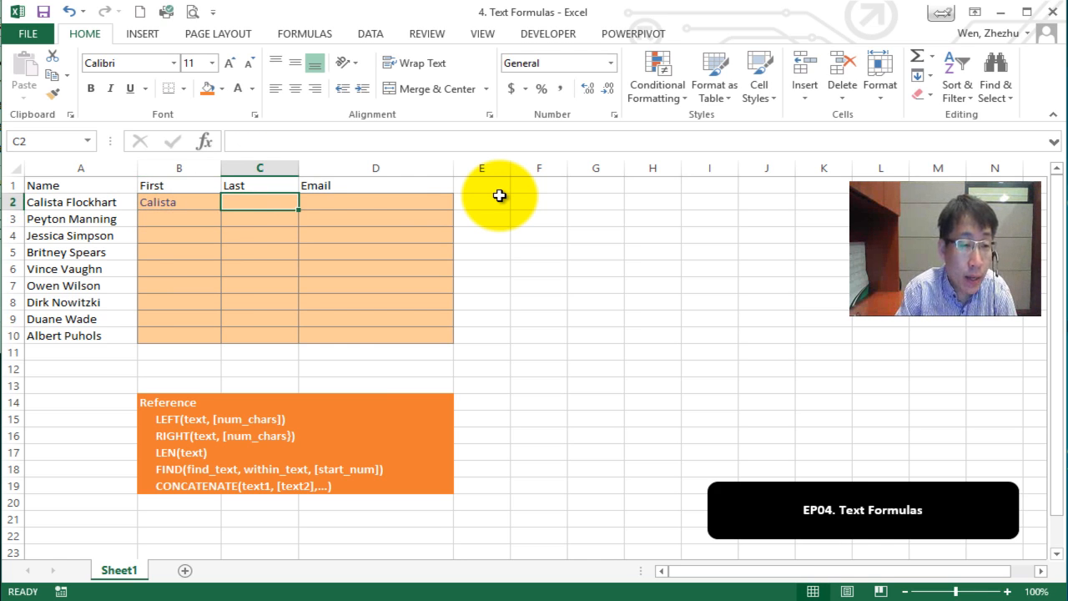
pyautogui.write('Flockhar')
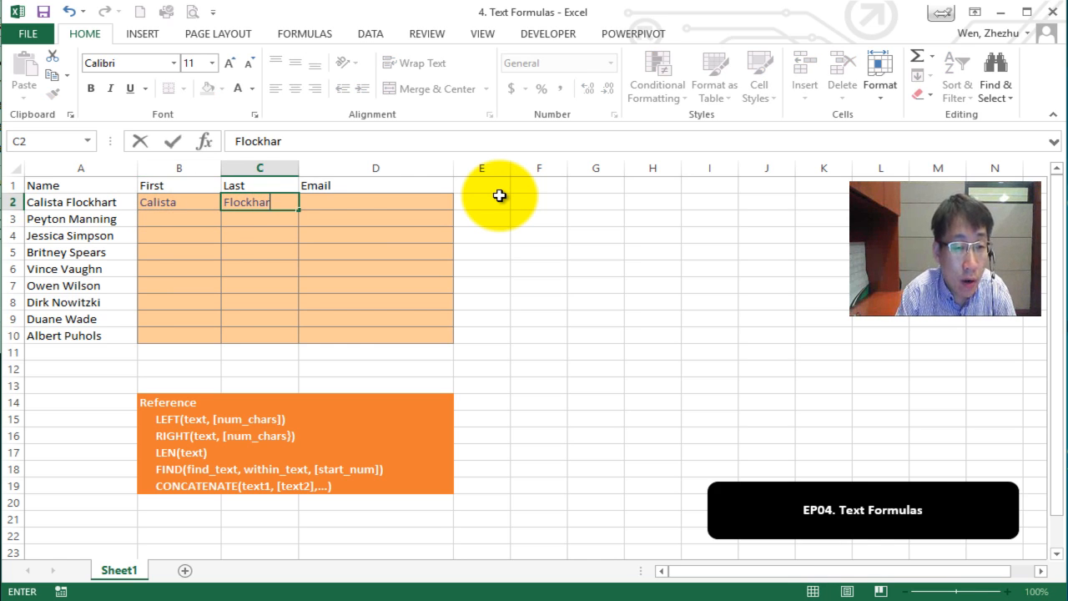
pyautogui.write('t')
pyautogui.press('Tab')
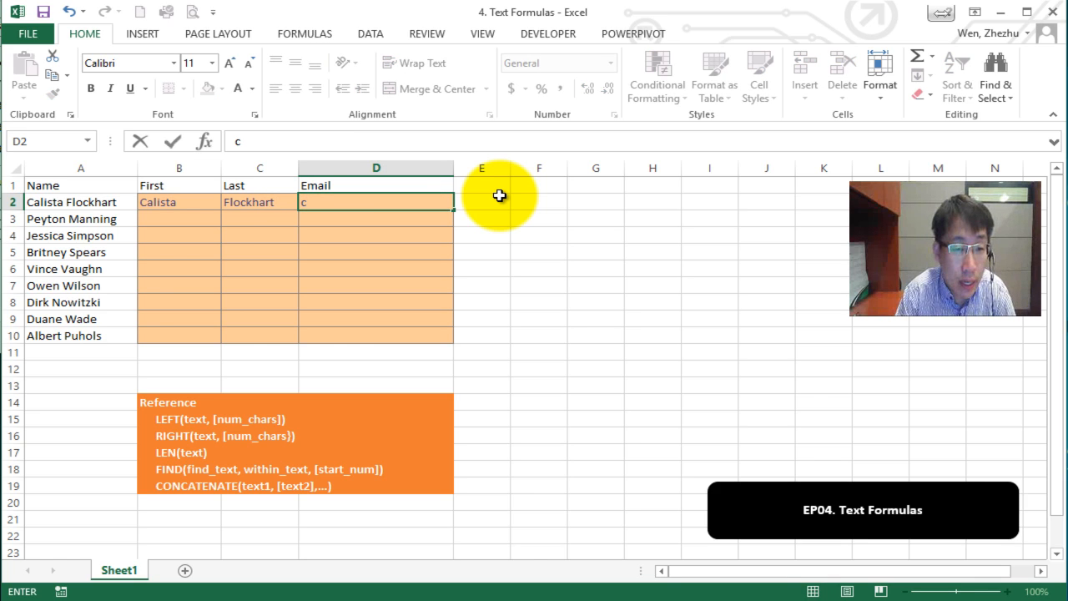
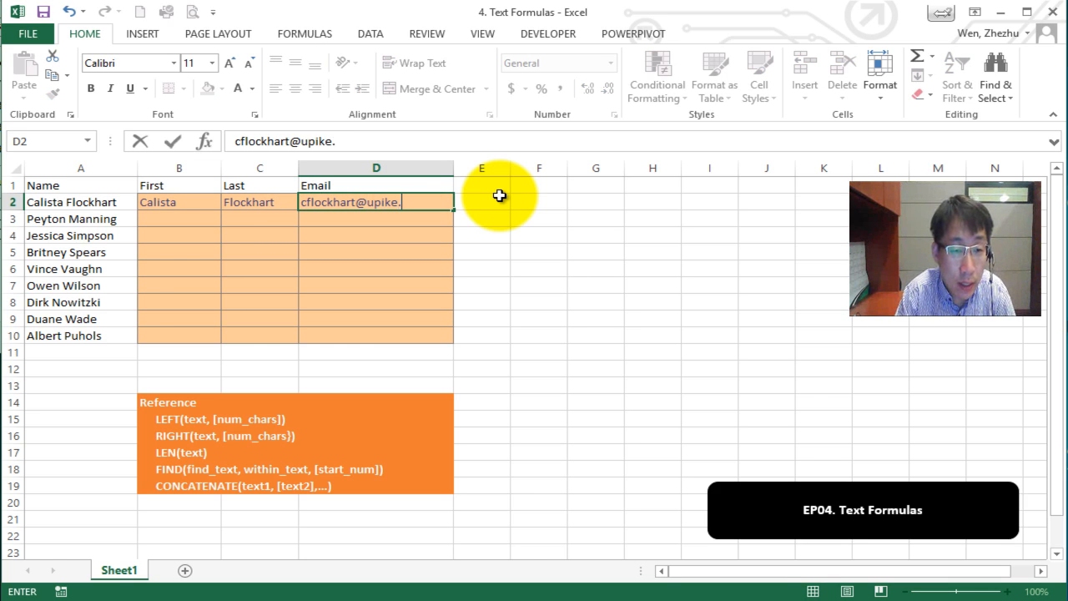
pyautogui.press('Return')
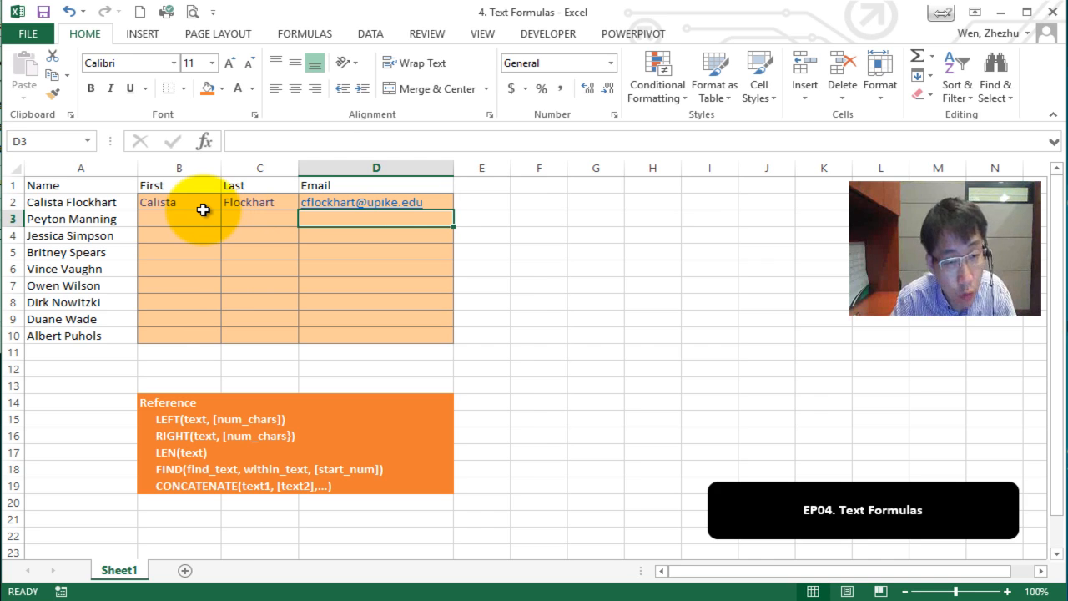
# Clear the sample email, last name and first name from row 2.
pyautogui.press('Up')
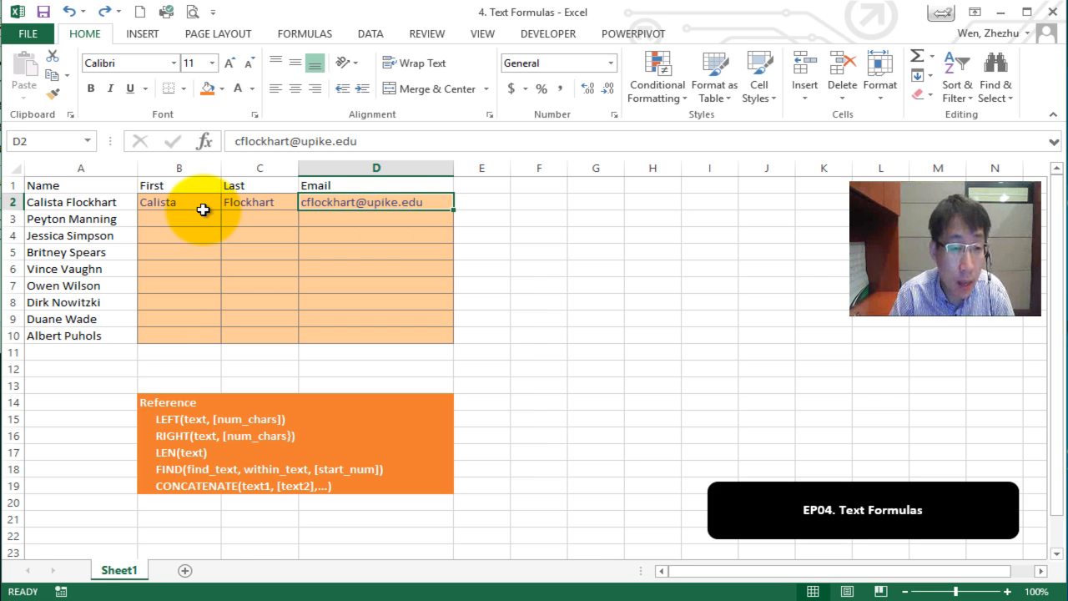
pyautogui.press('Delete')
pyautogui.press('Left')
pyautogui.press('Delete')
pyautogui.press('Left')
pyautogui.press('Delete')
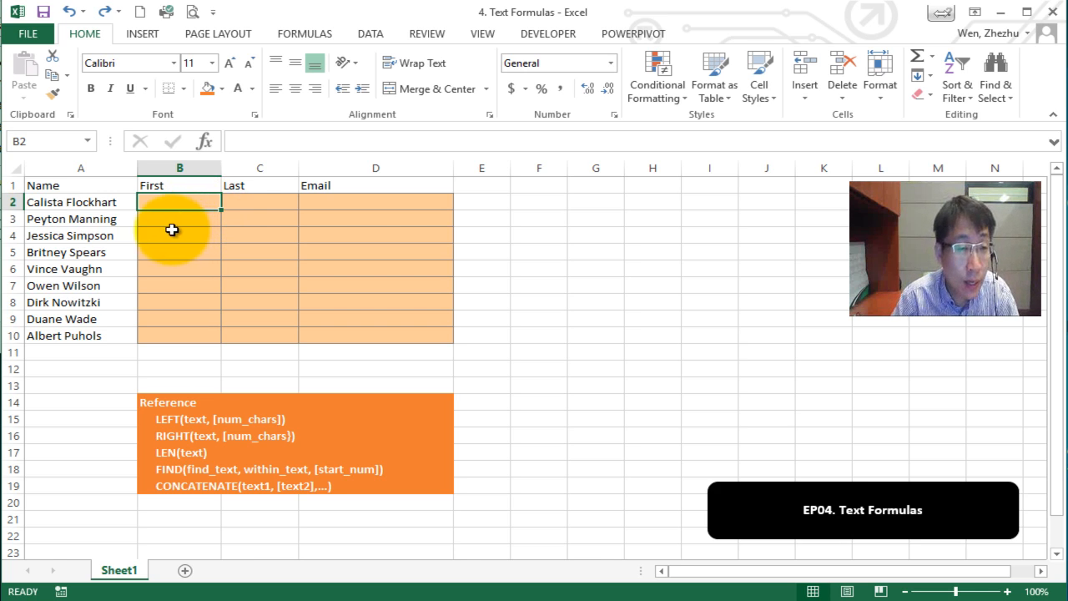
# Enter =LEFT(A2,7) in B2 so it returns Calista.
pyautogui.moveTo(104, 198); pyautogui.dragTo(95, 340)
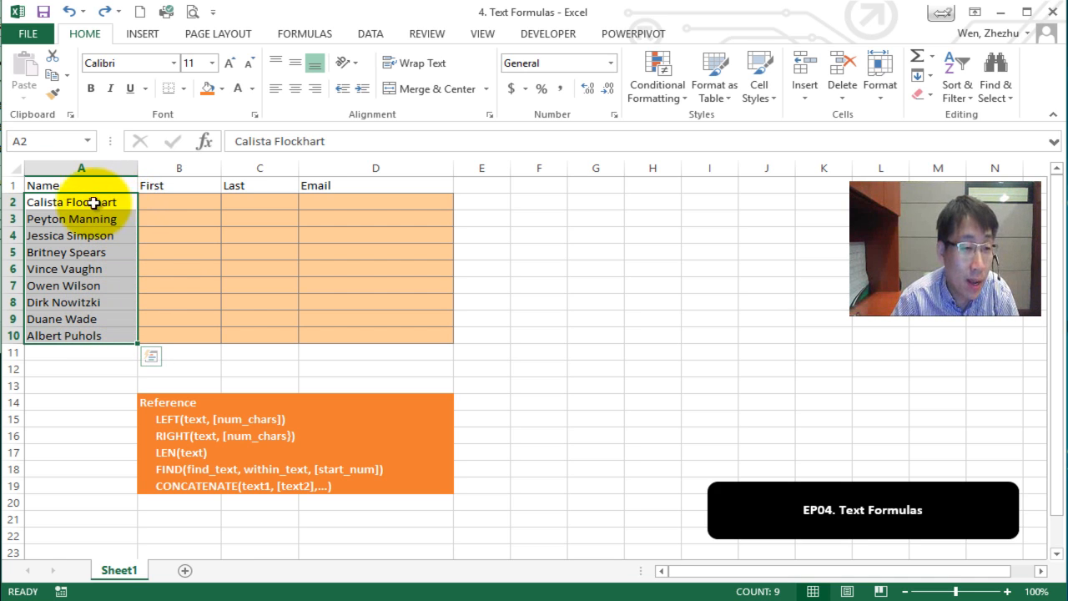
pyautogui.click(50, 202)
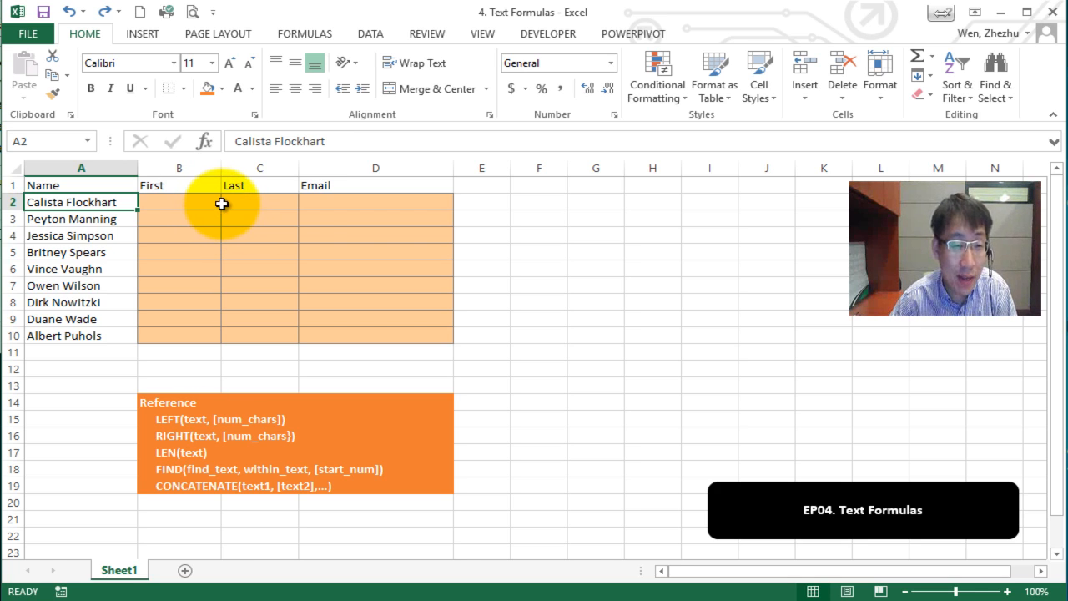
pyautogui.click(216, 204)
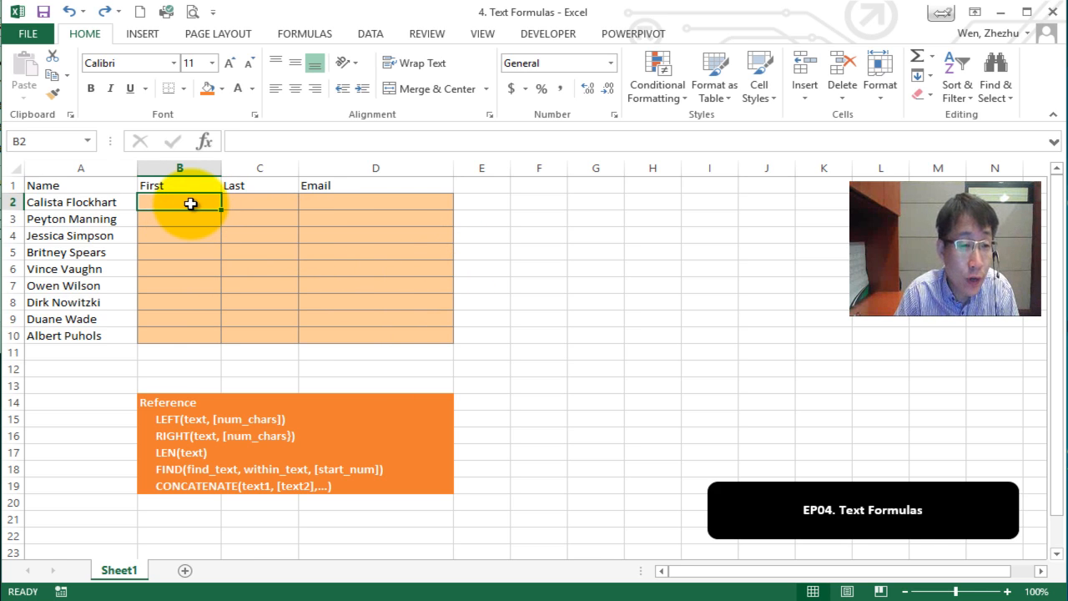
pyautogui.click(76, 206)
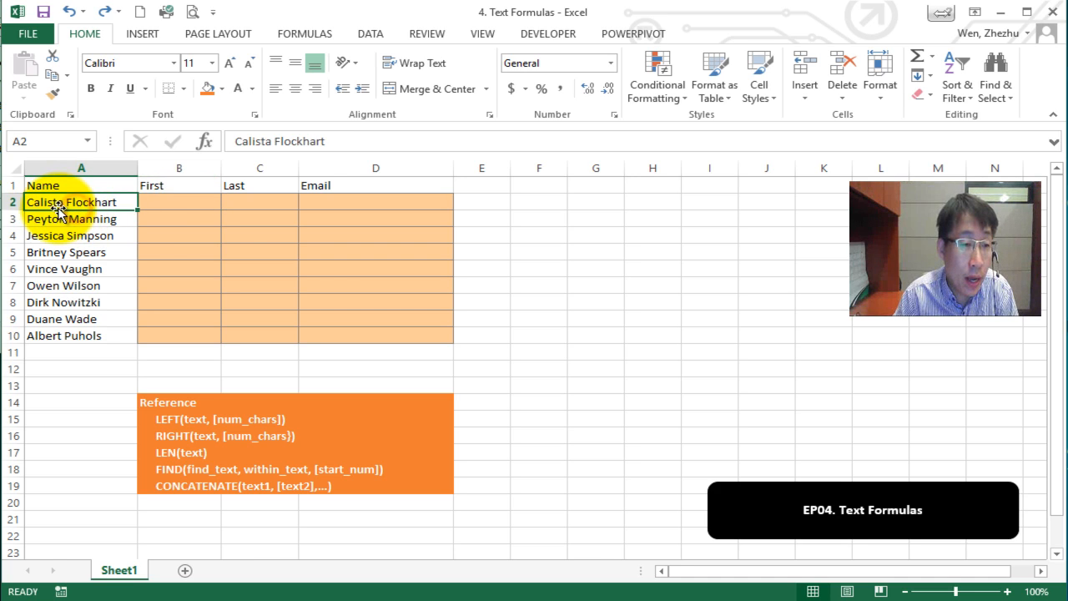
pyautogui.click(167, 207)
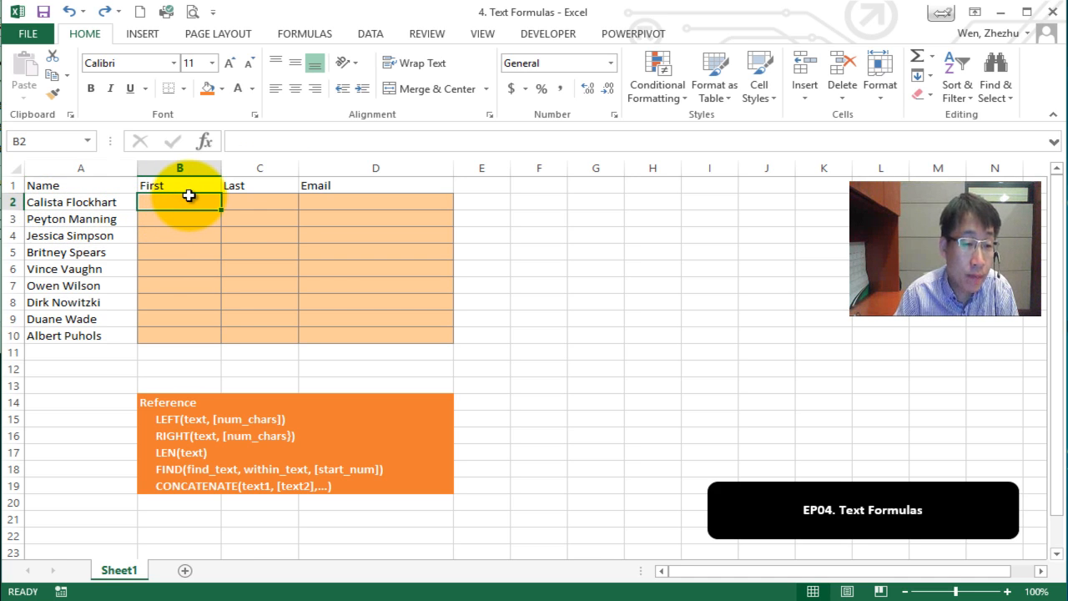
pyautogui.write('=left(')
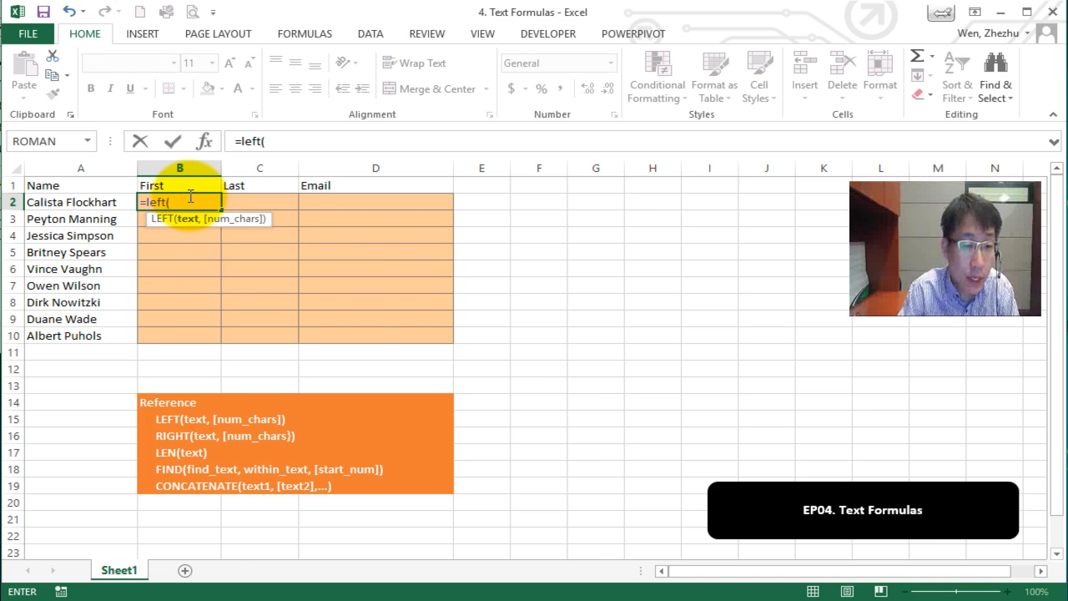
pyautogui.click(100, 201)
pyautogui.write(',')
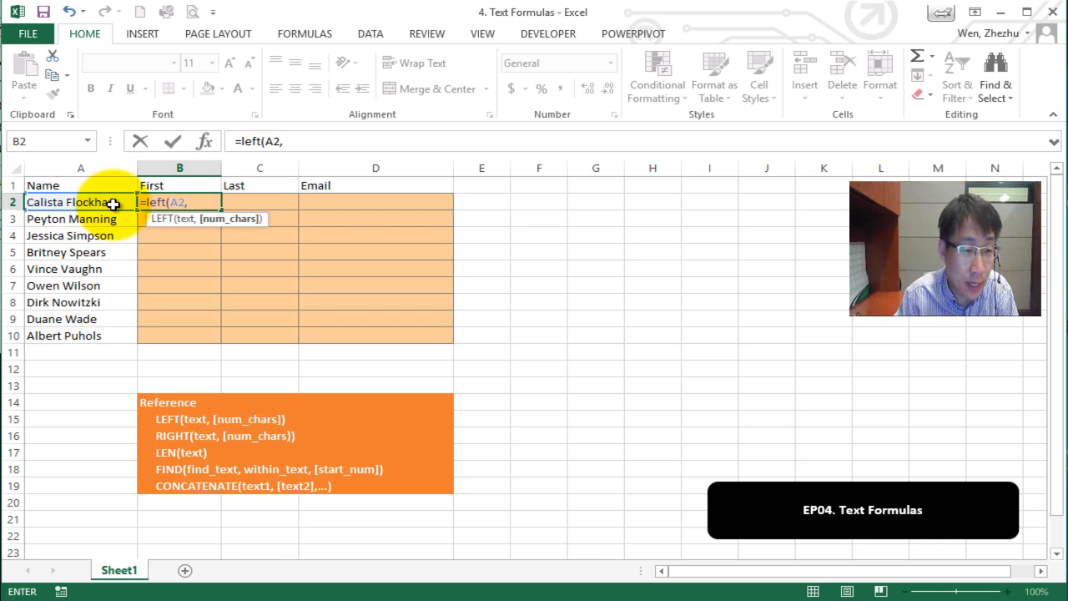
pyautogui.write('7)')
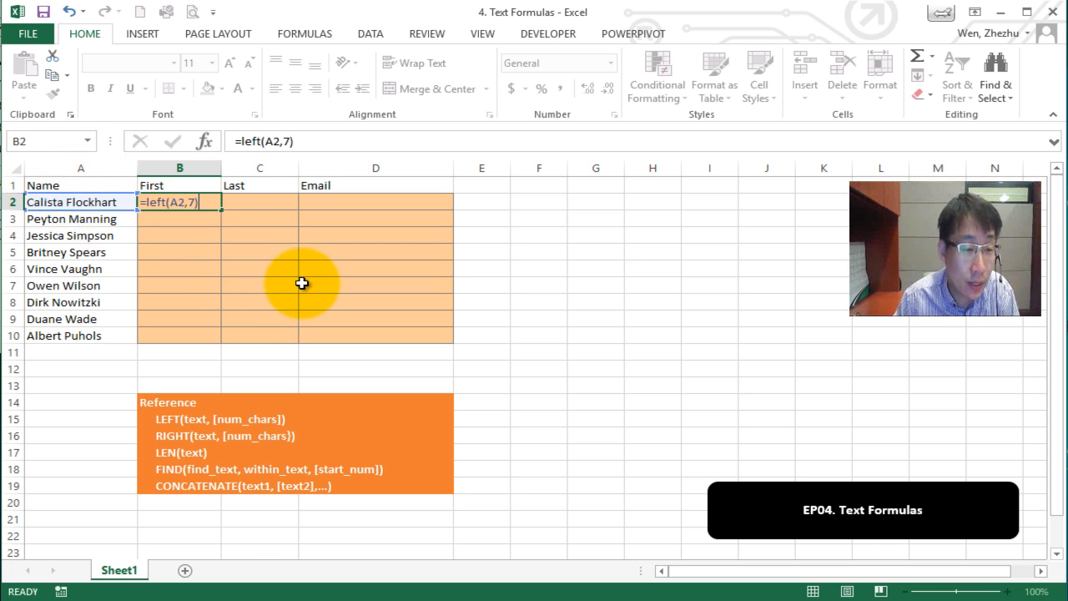
pyautogui.press('Return')
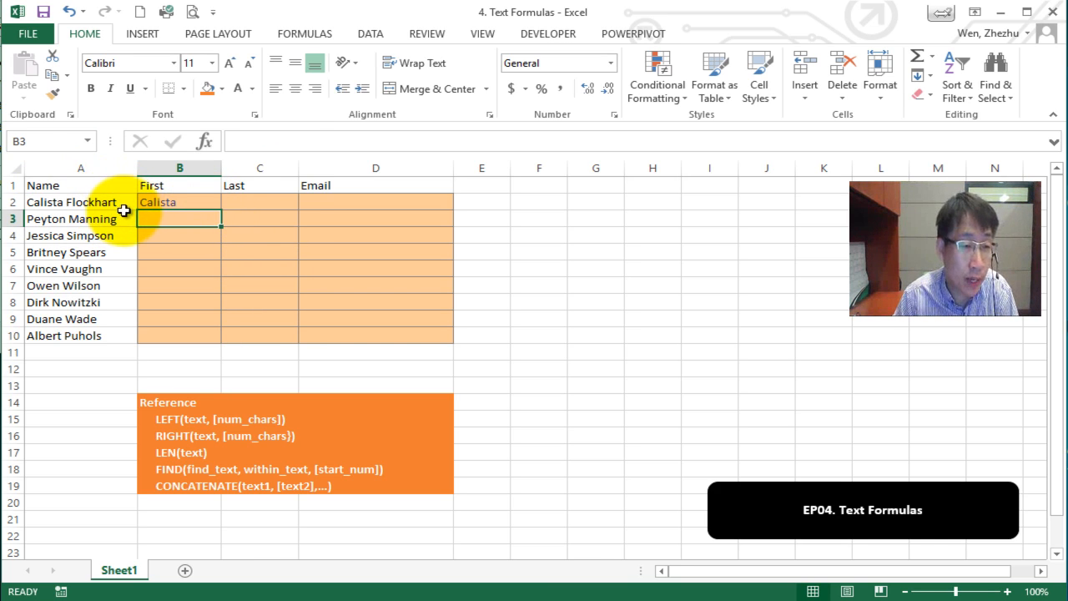
# Reopen B2's formula for editing with the 7 selected.
pyautogui.click(162, 203)
pyautogui.click(292, 141)
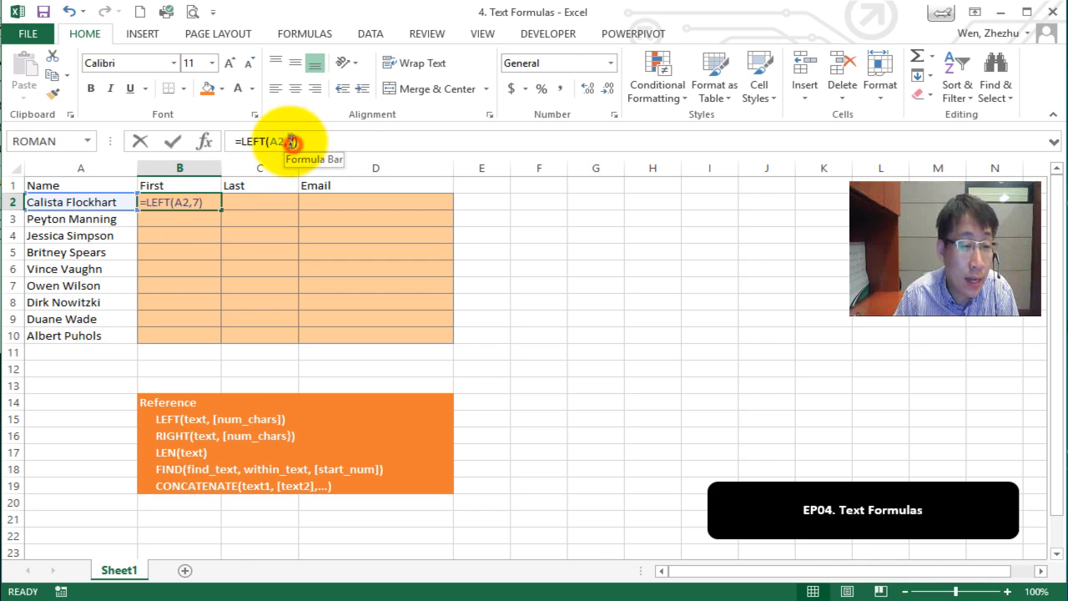
pyautogui.doubleClick(292, 142)
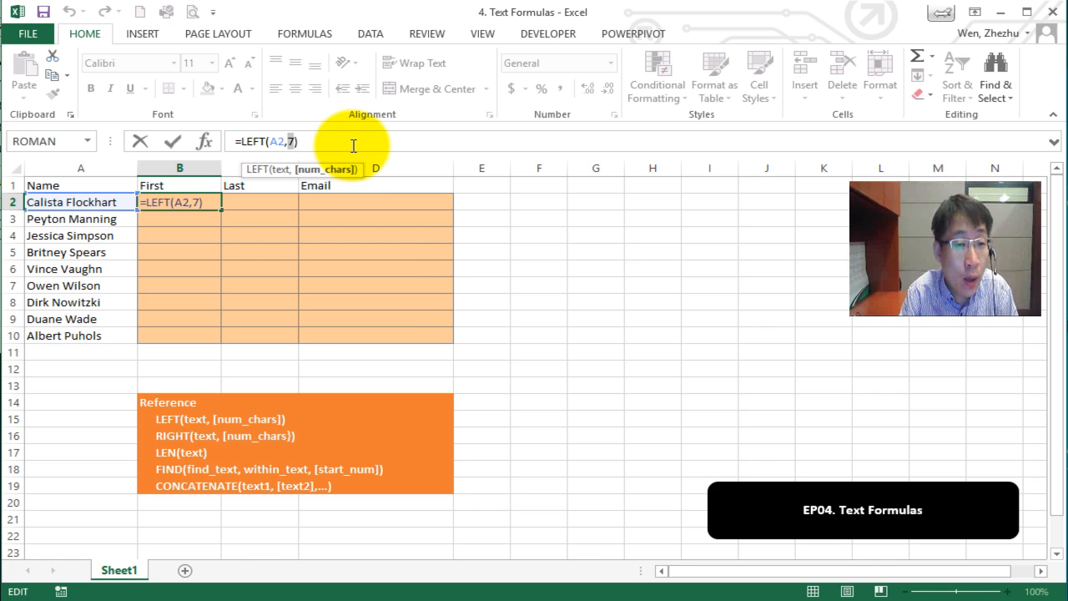
# Replace the 7 with a FIND call that searches for a space, starting at position 1.
pyautogui.write('find(')
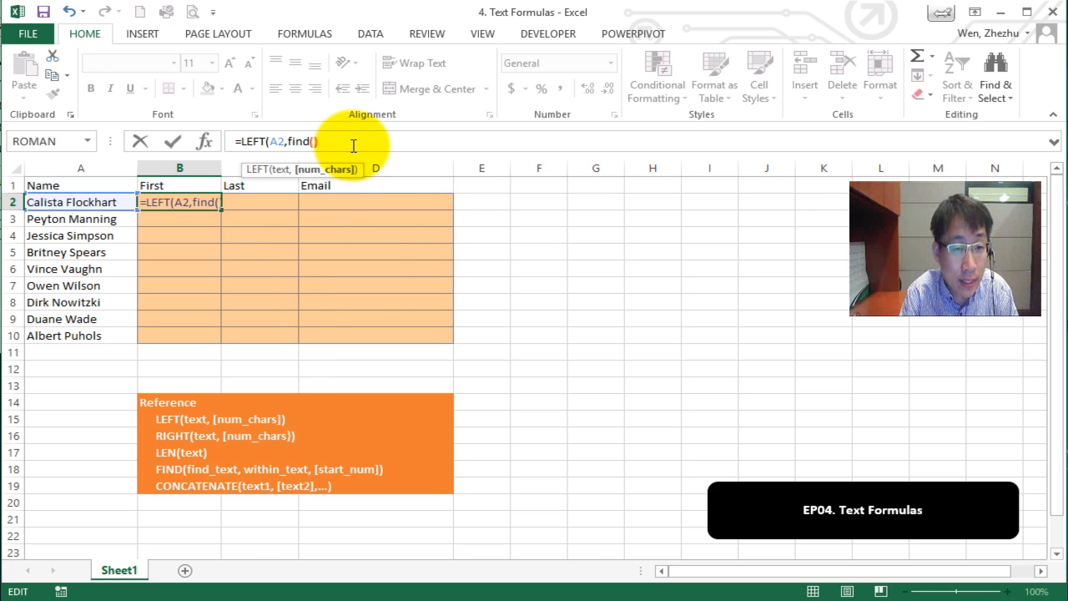
pyautogui.write(')')
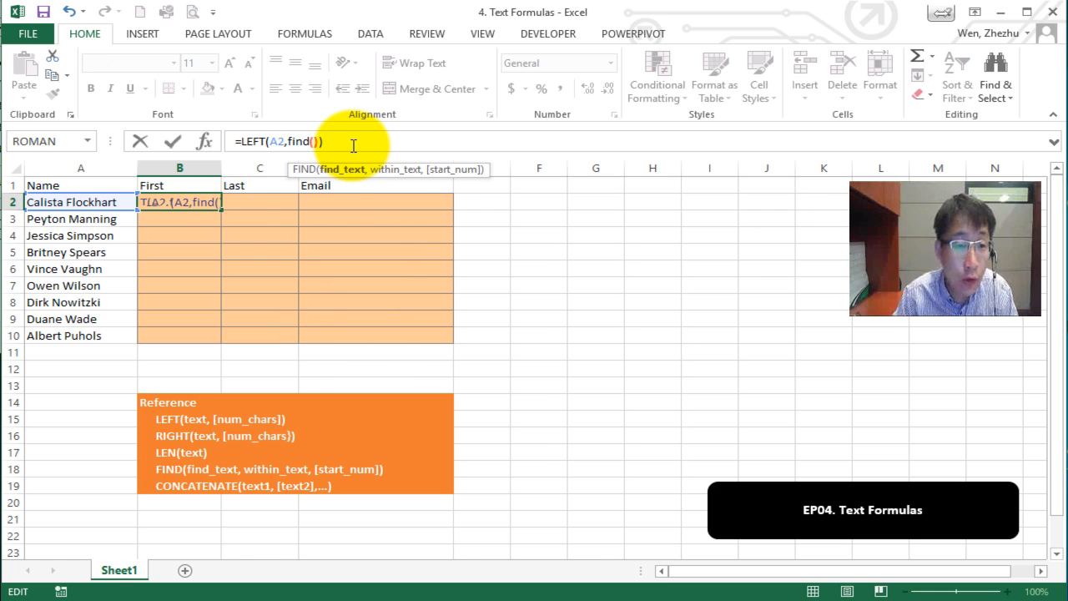
pyautogui.click(317, 141)
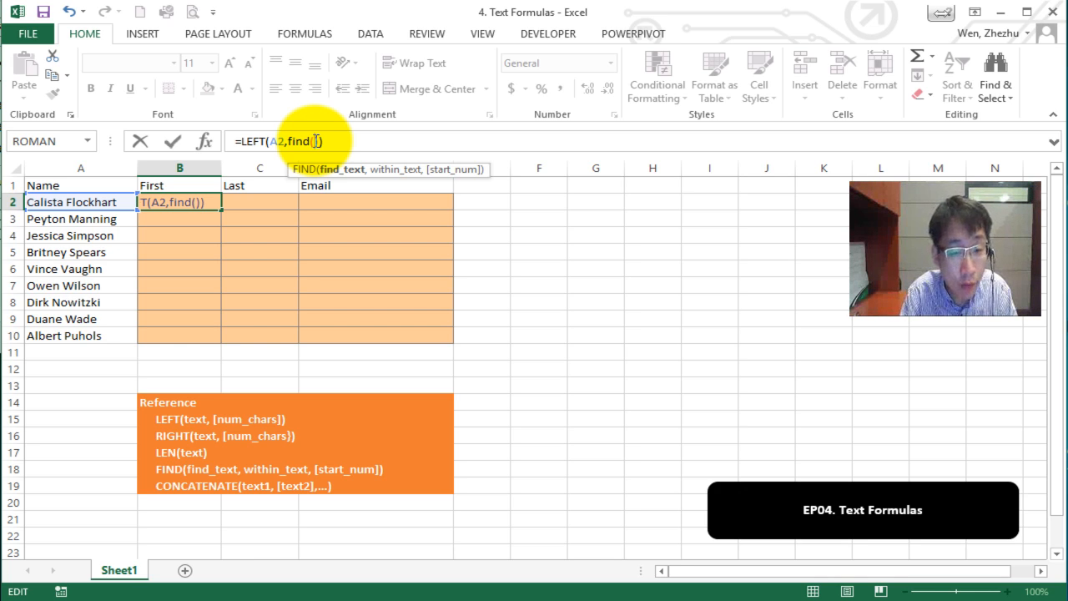
pyautogui.write('""')
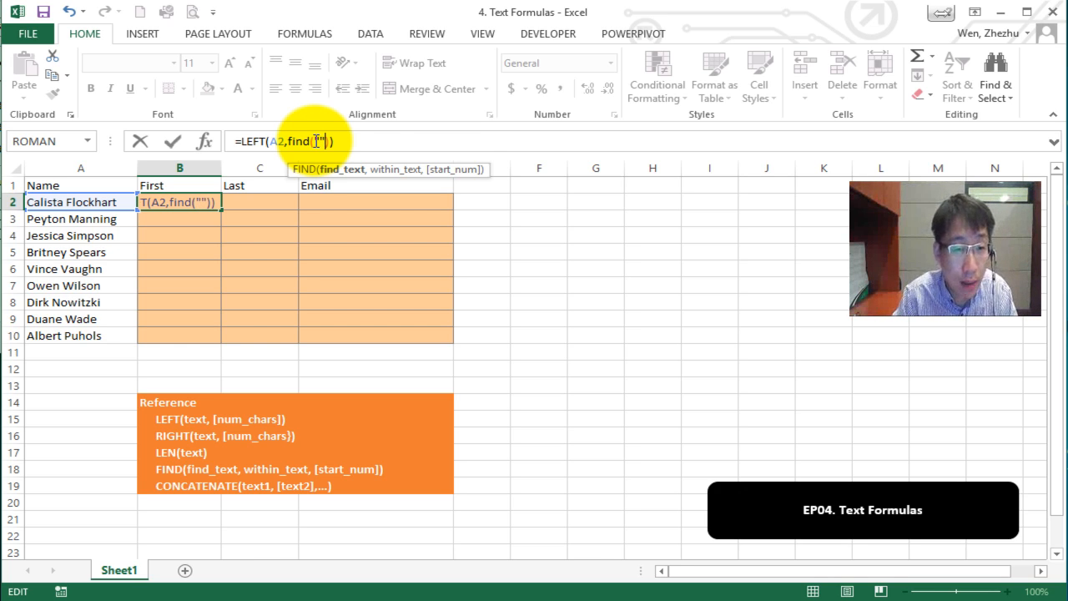
pyautogui.click(317, 141)
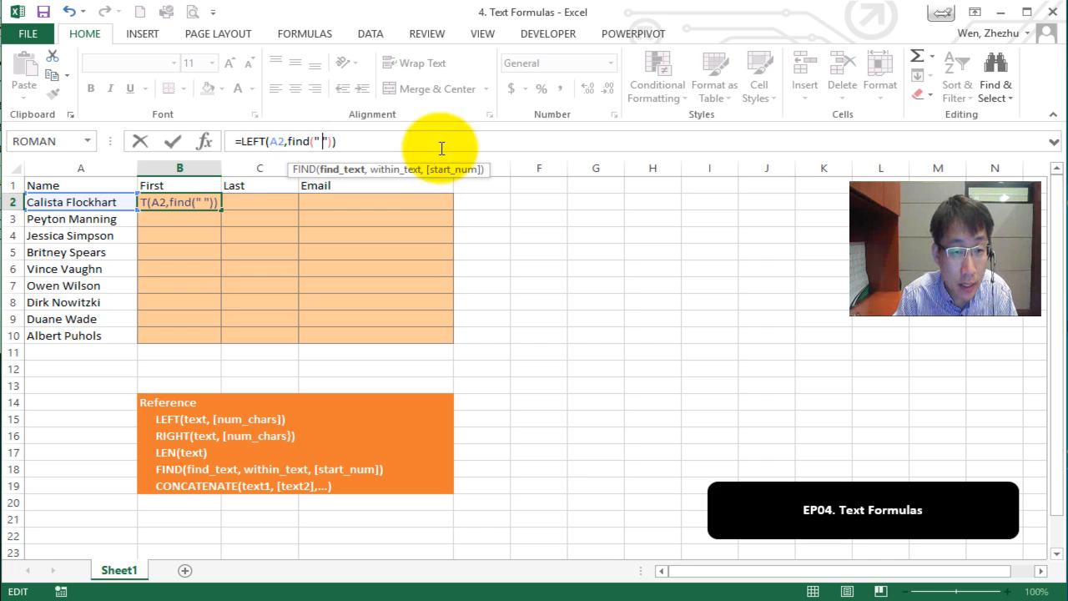
pyautogui.click(327, 141)
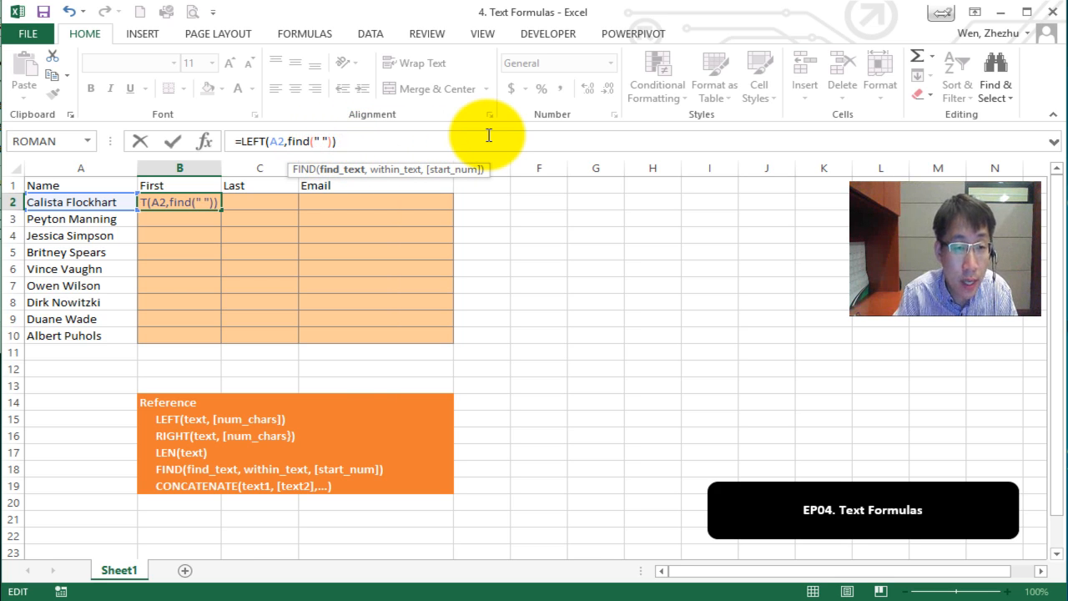
pyautogui.write(', A2')
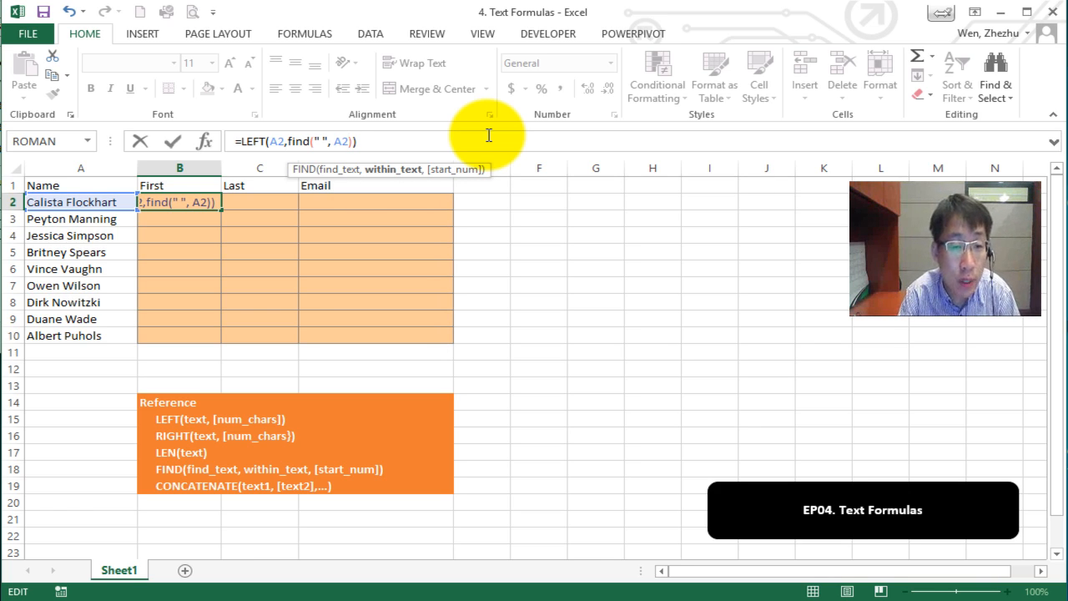
pyautogui.write(',')
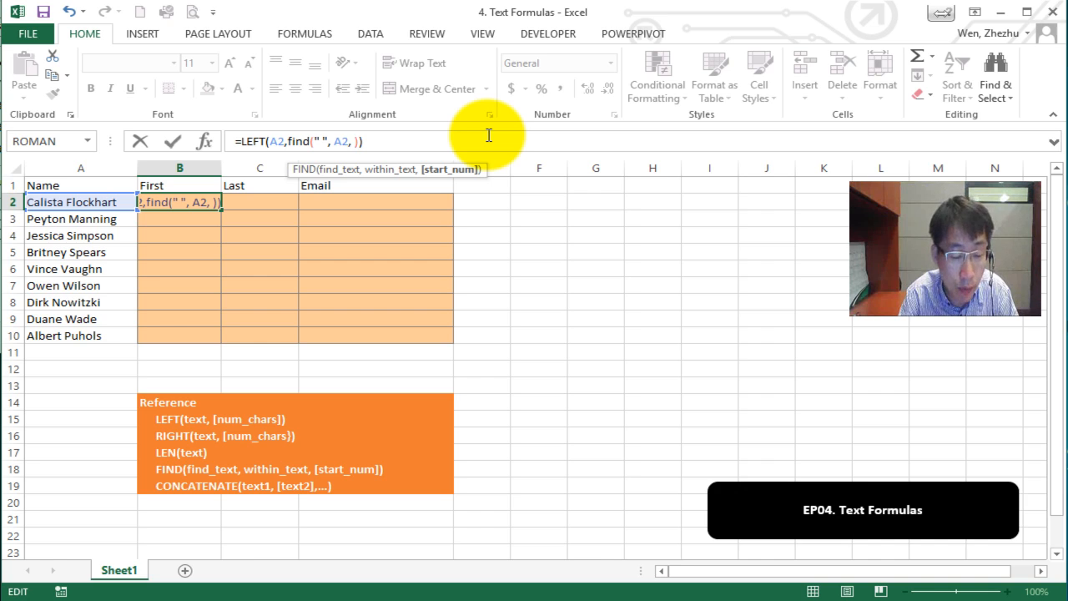
pyautogui.write('1')
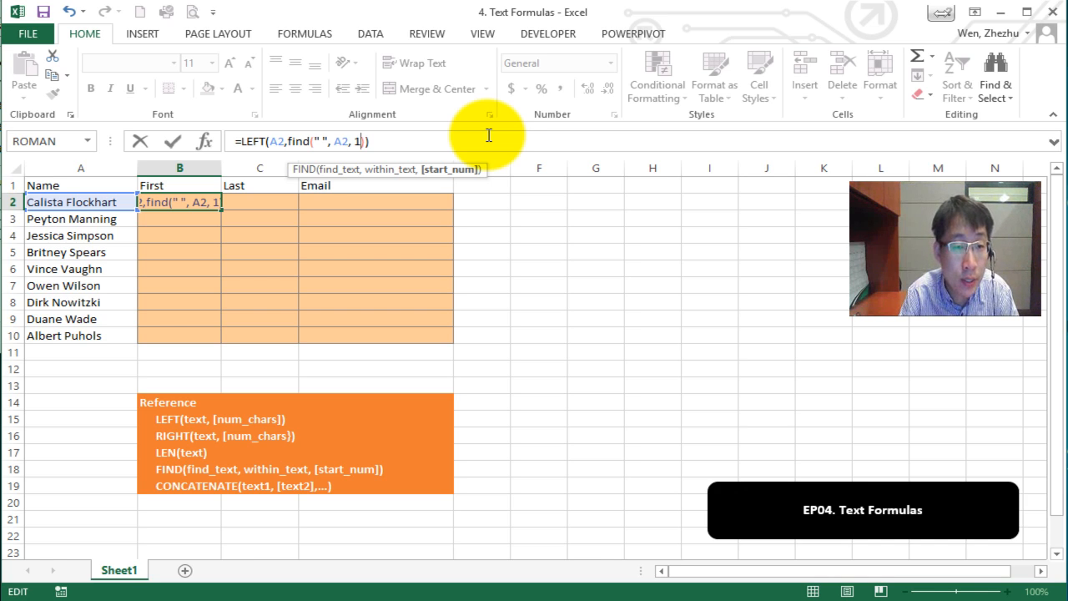
# Close FIND, subtract 1 and commit =LEFT(A2,FIND(" ",A2,1)-1) in B2.
pyautogui.click(289, 141)
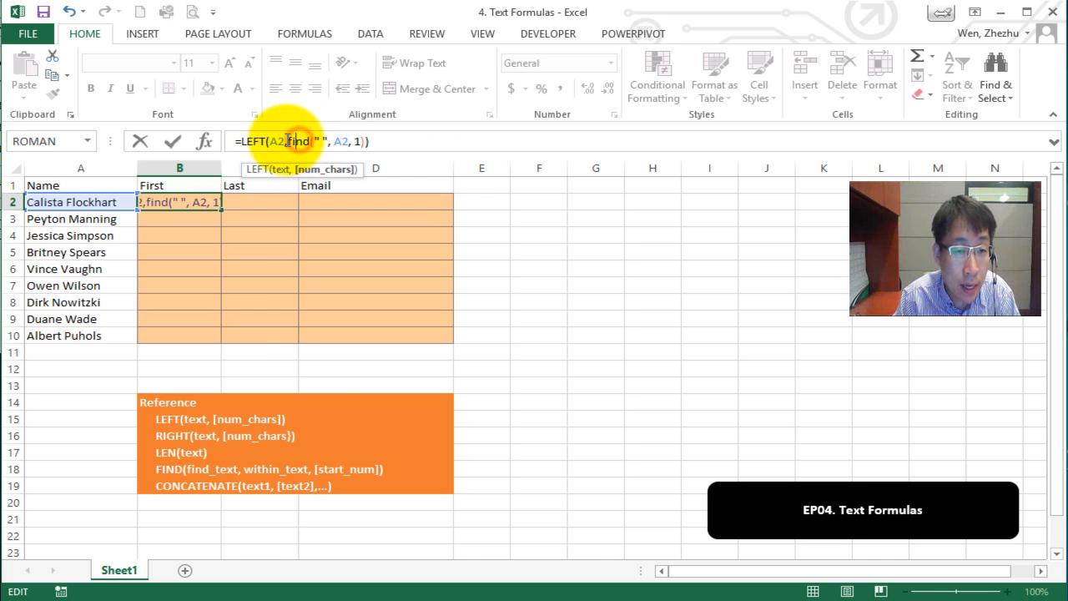
pyautogui.moveTo(289, 141); pyautogui.dragTo(318, 139)
pyautogui.moveTo(347, 135); pyautogui.dragTo(365, 135)
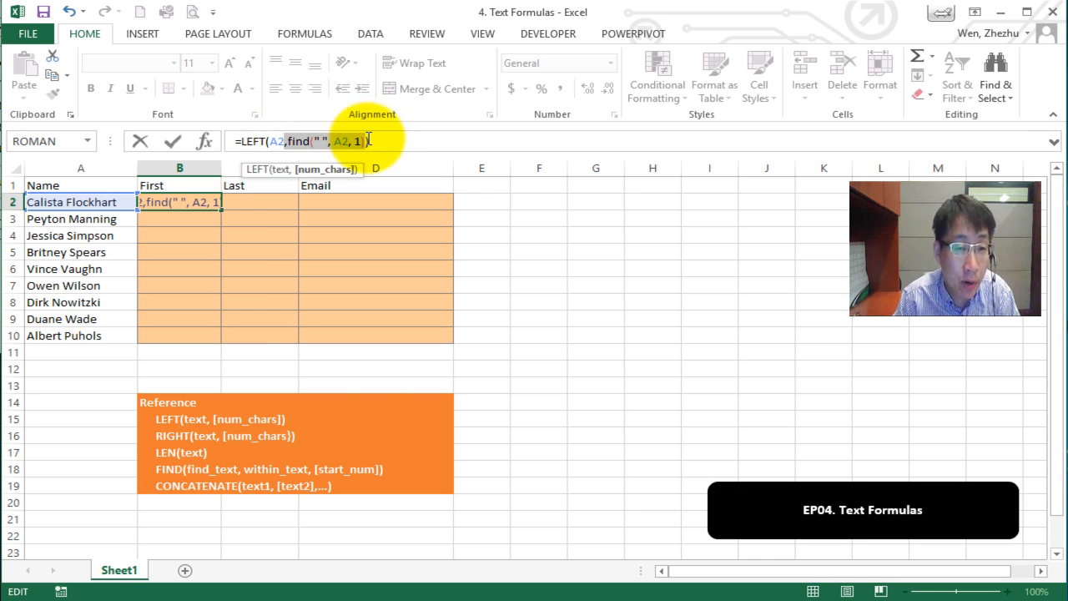
pyautogui.click(322, 142)
pyautogui.doubleClick(340, 141)
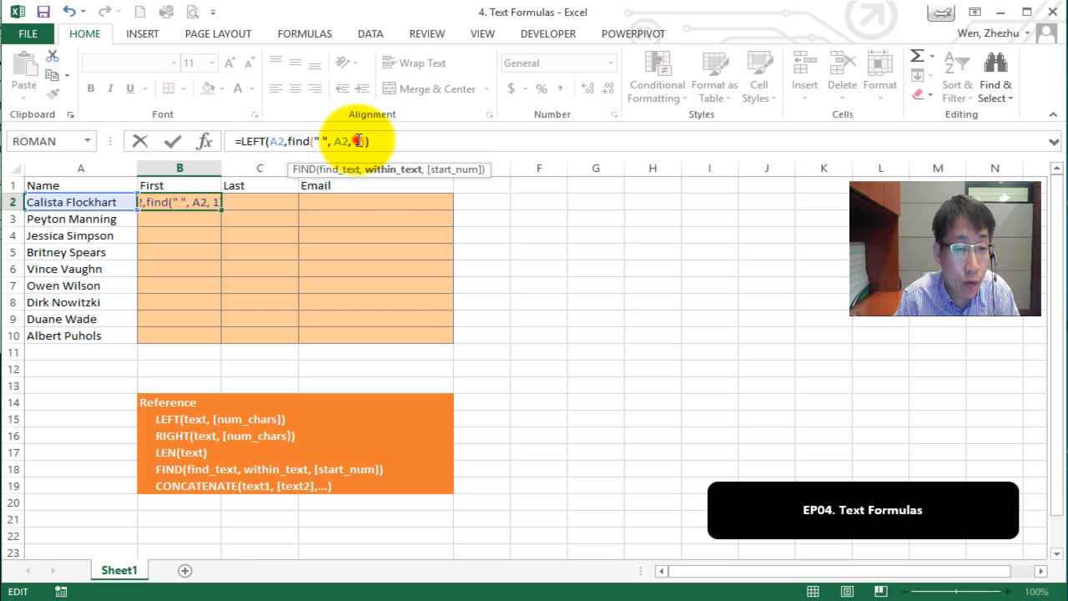
pyautogui.click(362, 142)
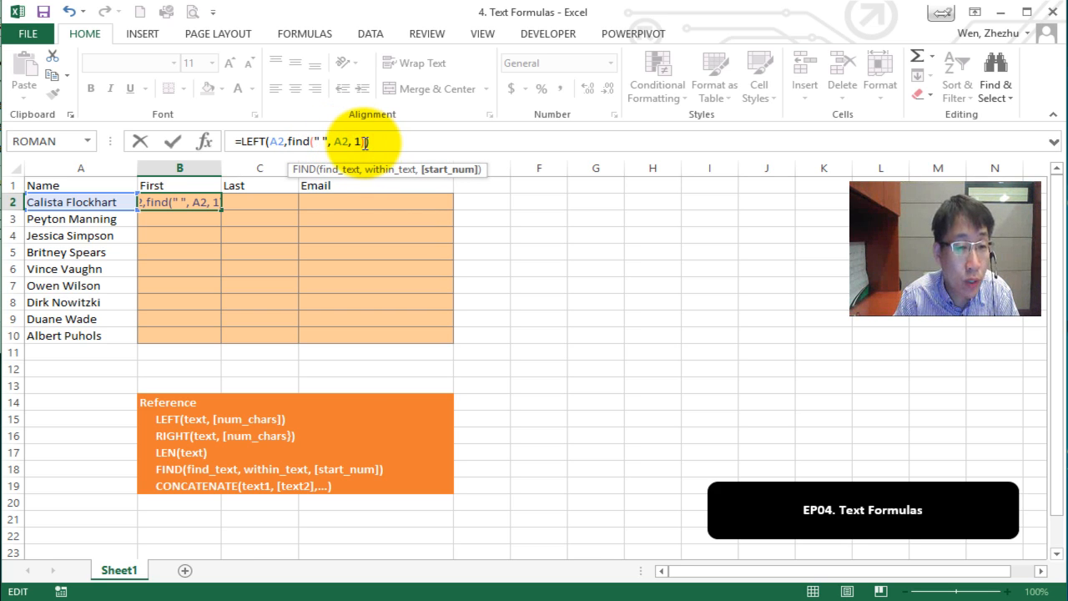
pyautogui.write(')')
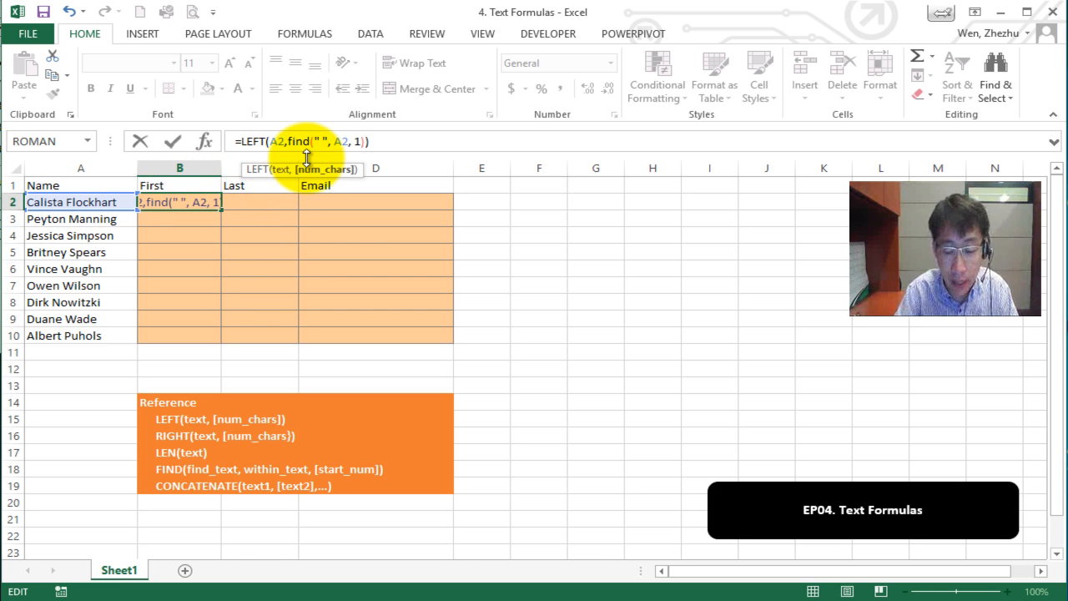
pyautogui.write('-')
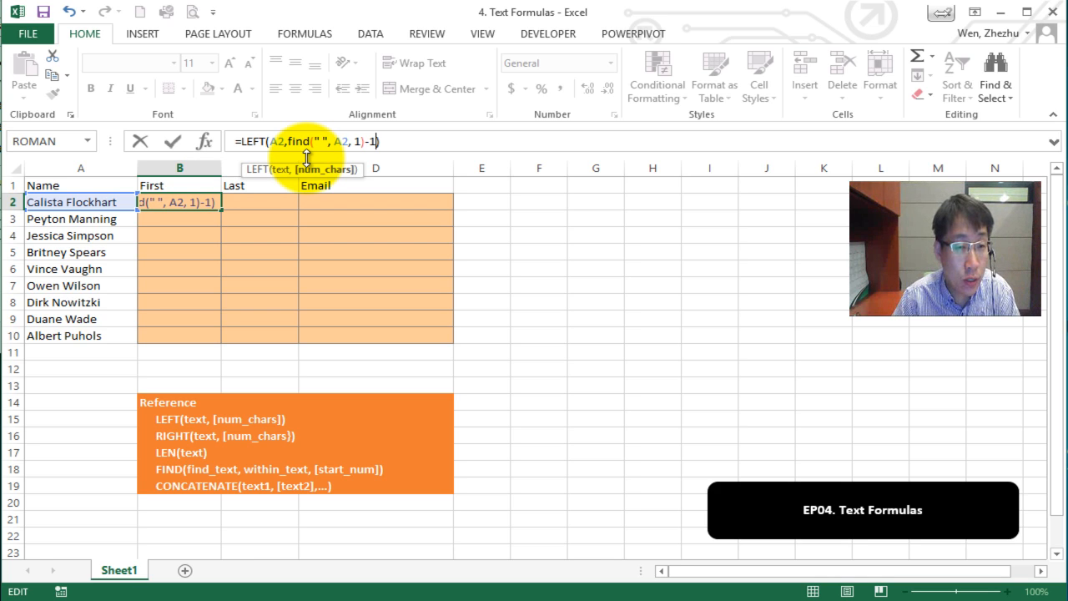
pyautogui.write('1')
pyautogui.press('Return')
pyautogui.click(201, 201)
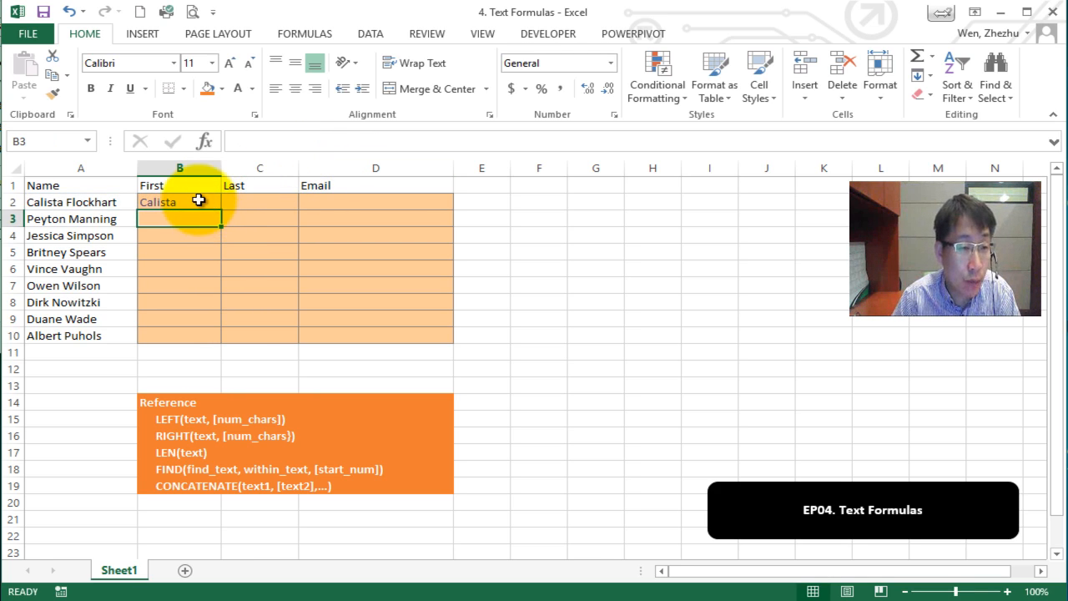
# Fill B2's first-name formula down to B10, giving Calista through Albert.
pyautogui.moveTo(221, 208); pyautogui.dragTo(219, 345)
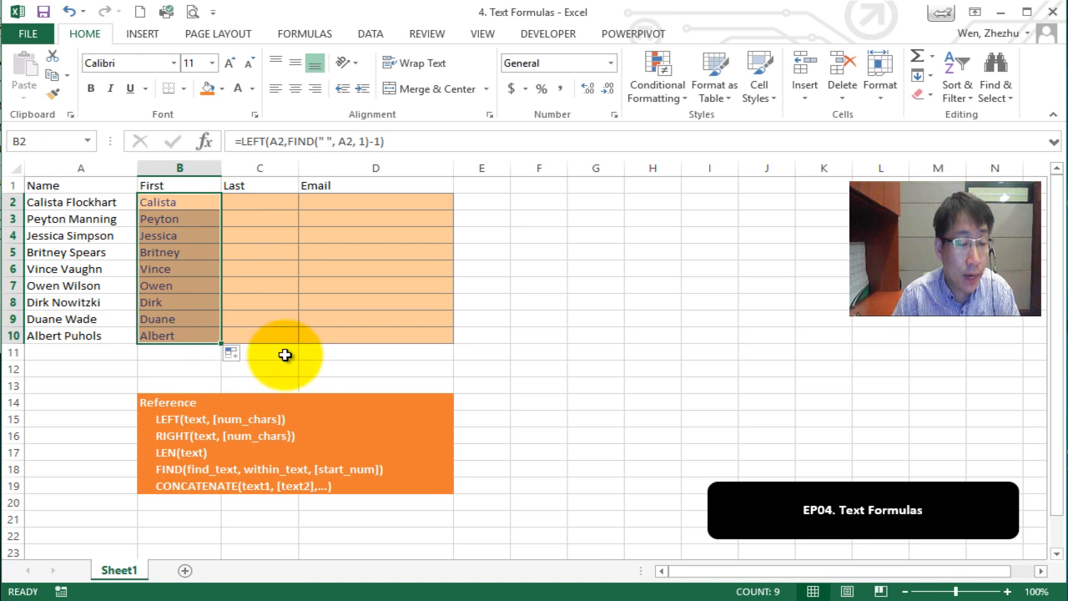
pyautogui.click(283, 354)
pyautogui.click(260, 201)
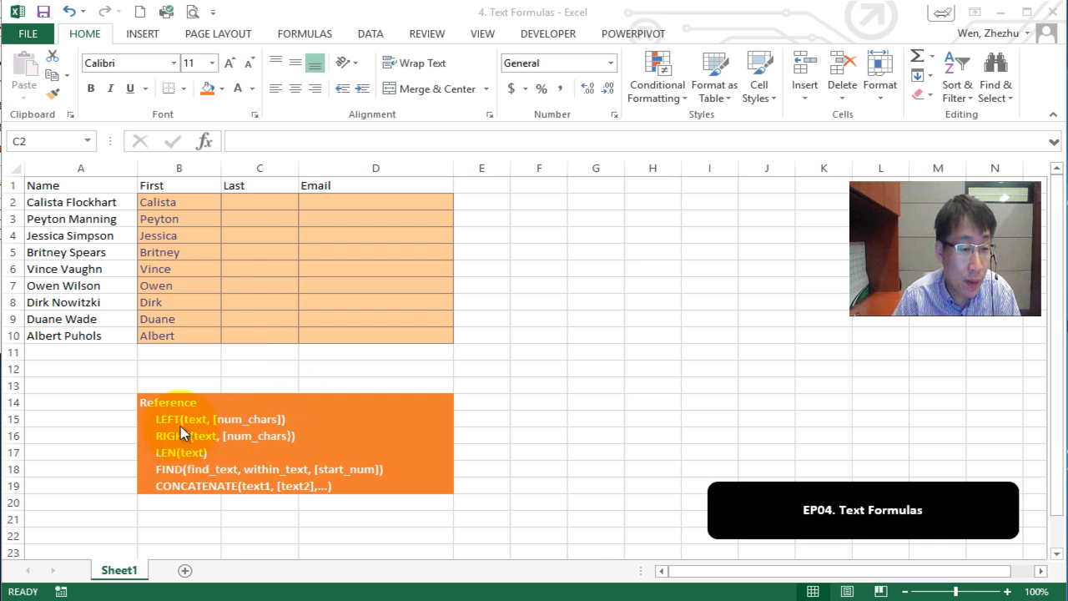
pyautogui.click(252, 202)
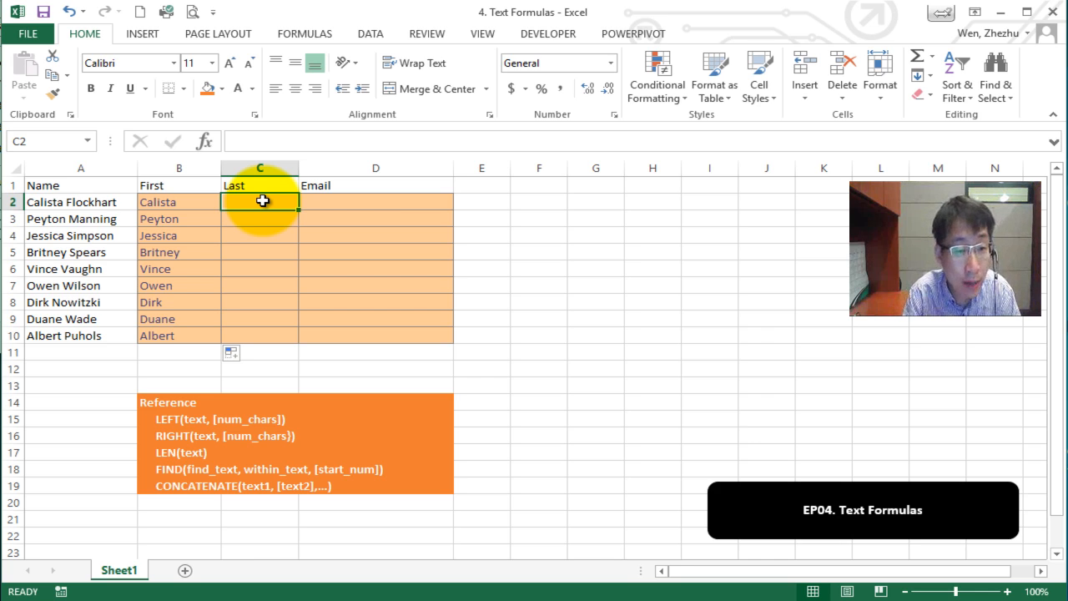
# Enter =RIGHT(A2,9) in C2, then reopen it with the 9 selected.
pyautogui.write('=right(')
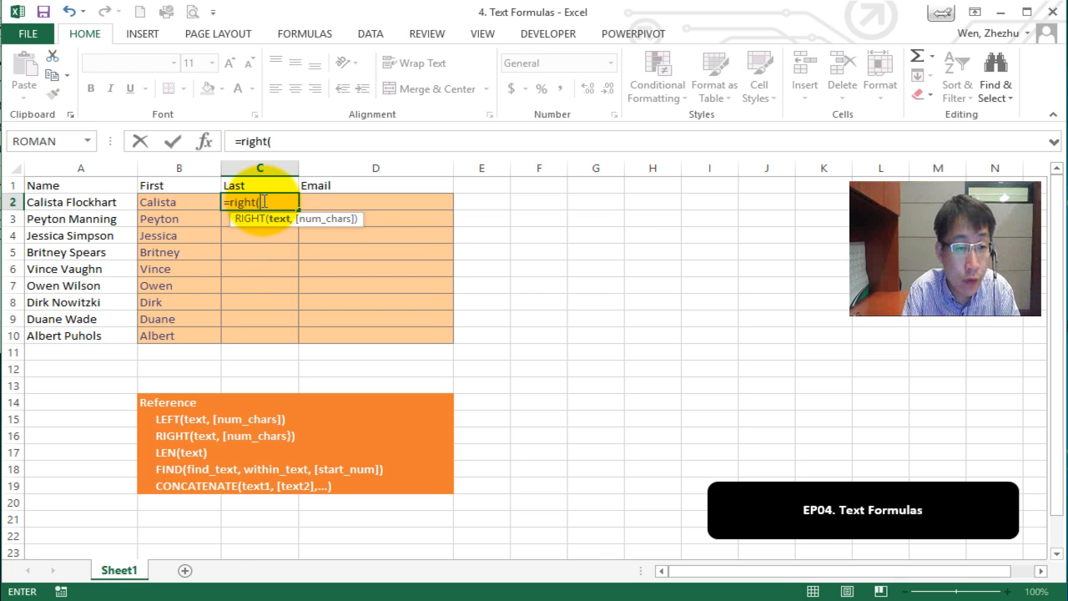
pyautogui.click(66, 203)
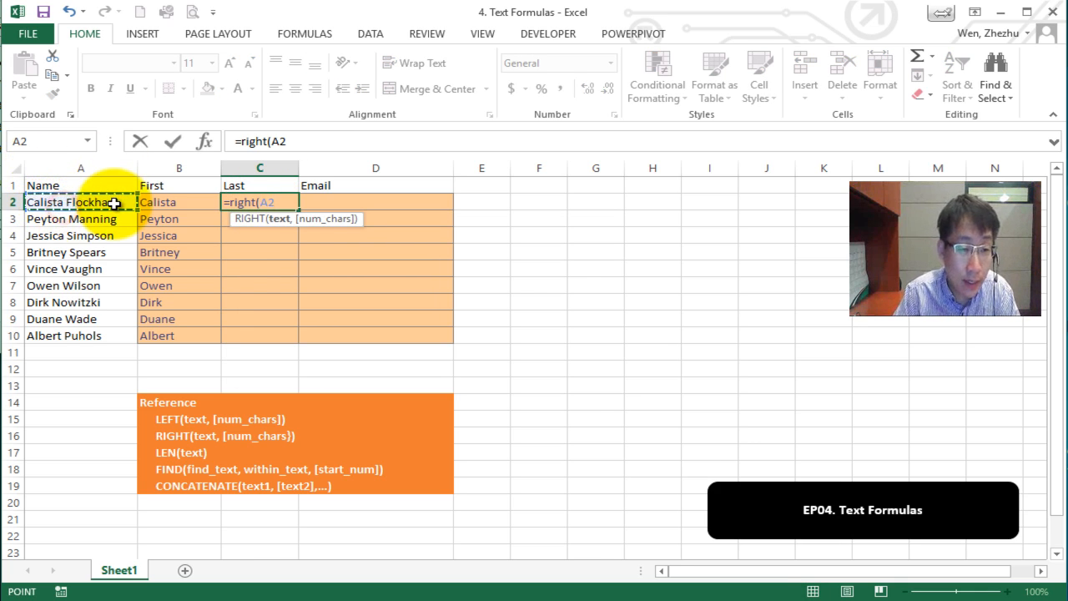
pyautogui.write(',')
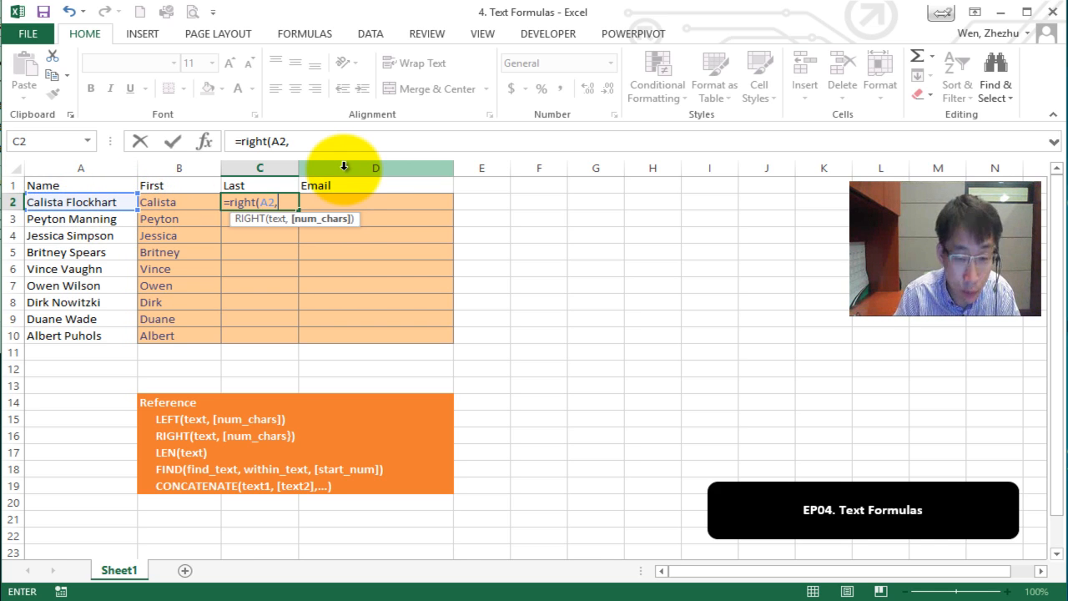
pyautogui.write('9)')
pyautogui.press('Return')
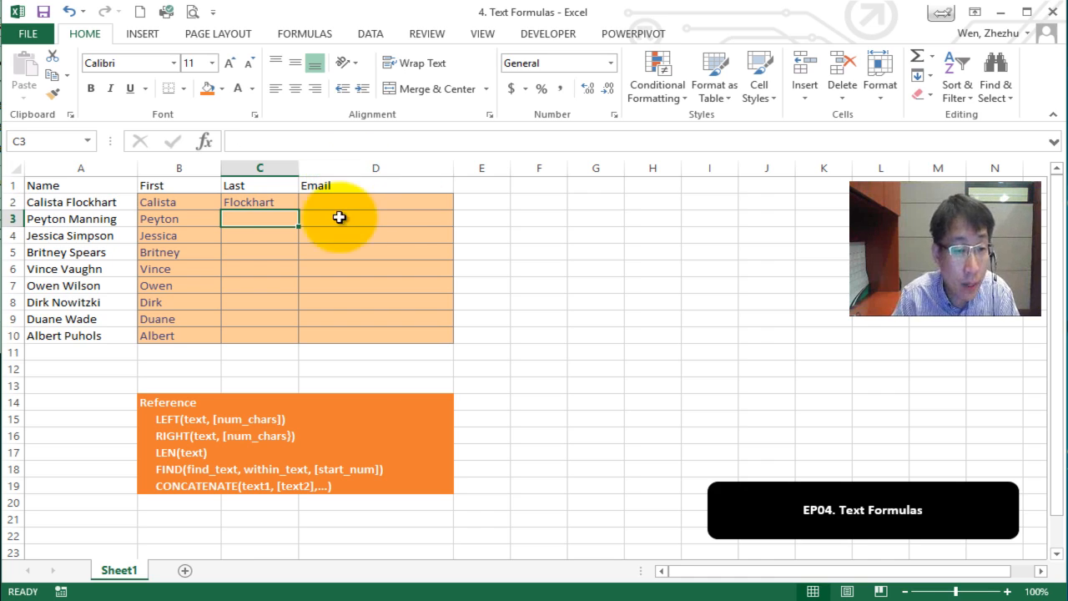
pyautogui.click(291, 202)
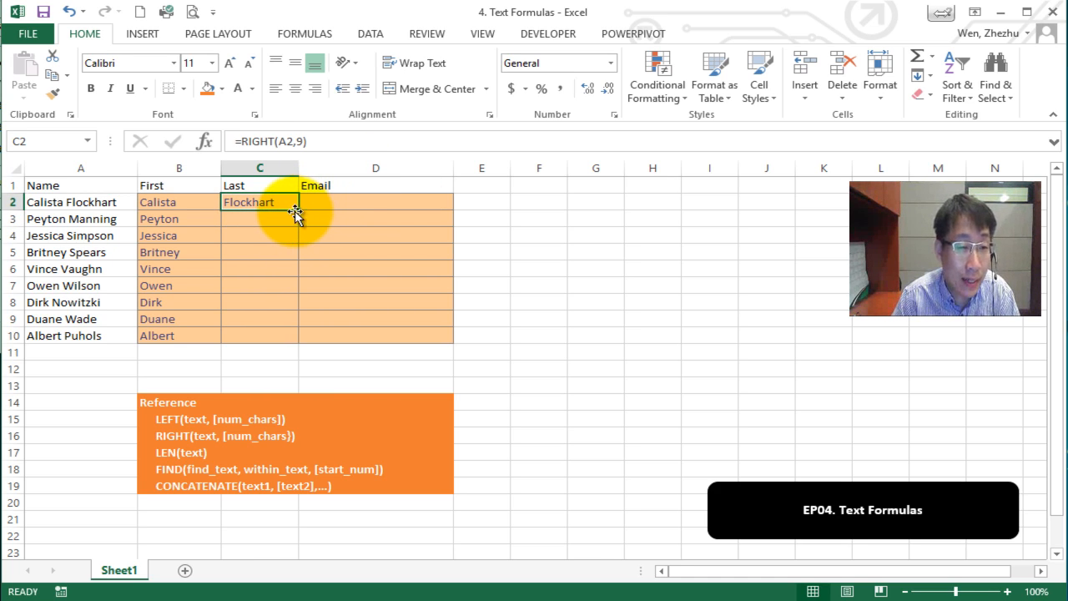
pyautogui.click(302, 142)
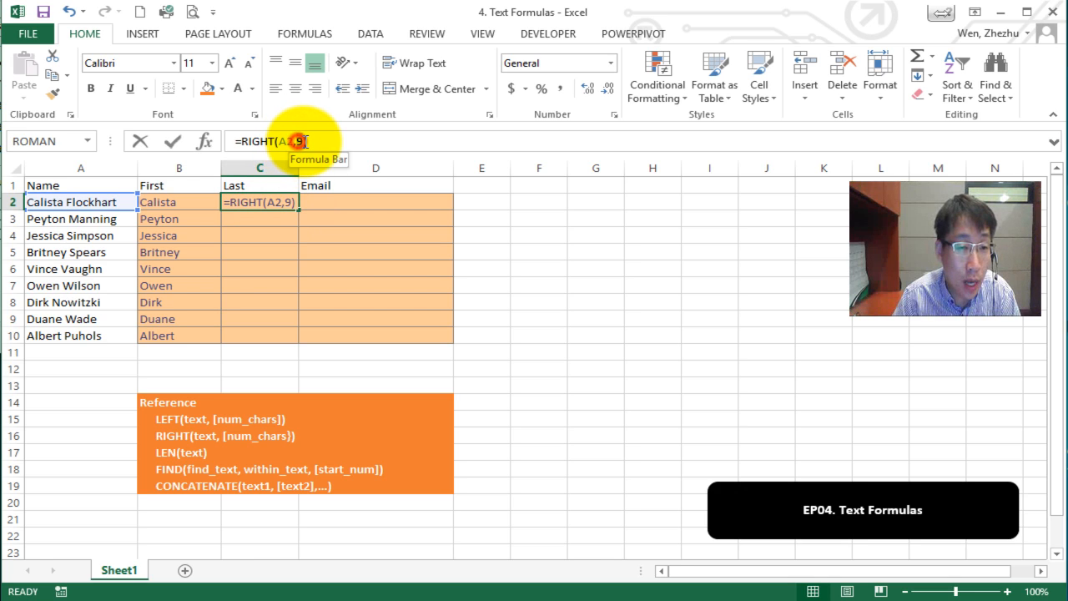
pyautogui.doubleClick(298, 142)
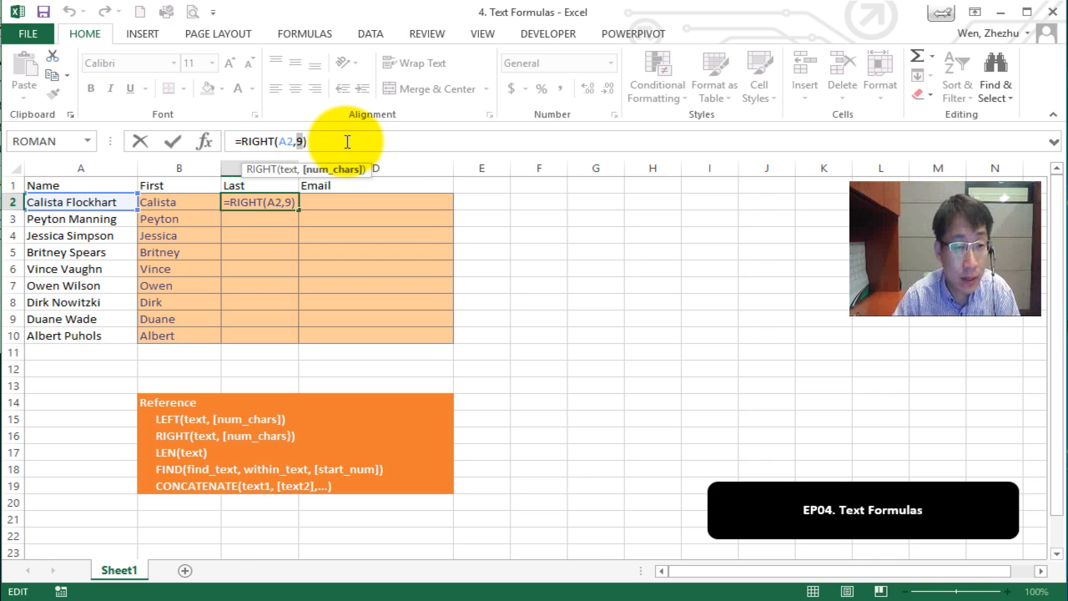
# Replace C2's fixed character count with LEN(A2)-8, leaving the 8 selected.
pyautogui.write('17')
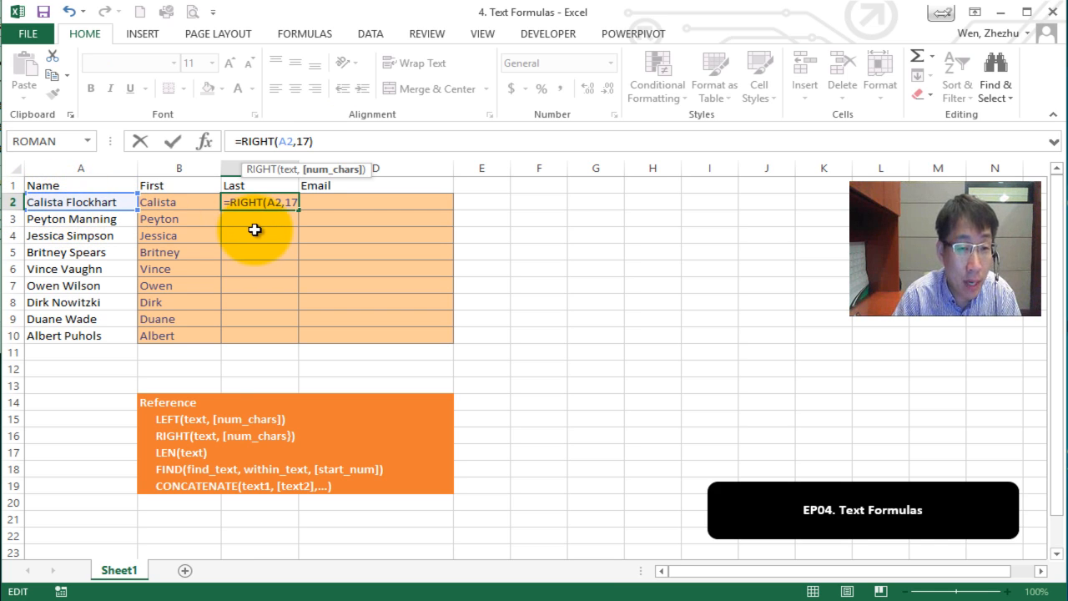
pyautogui.write('-8')
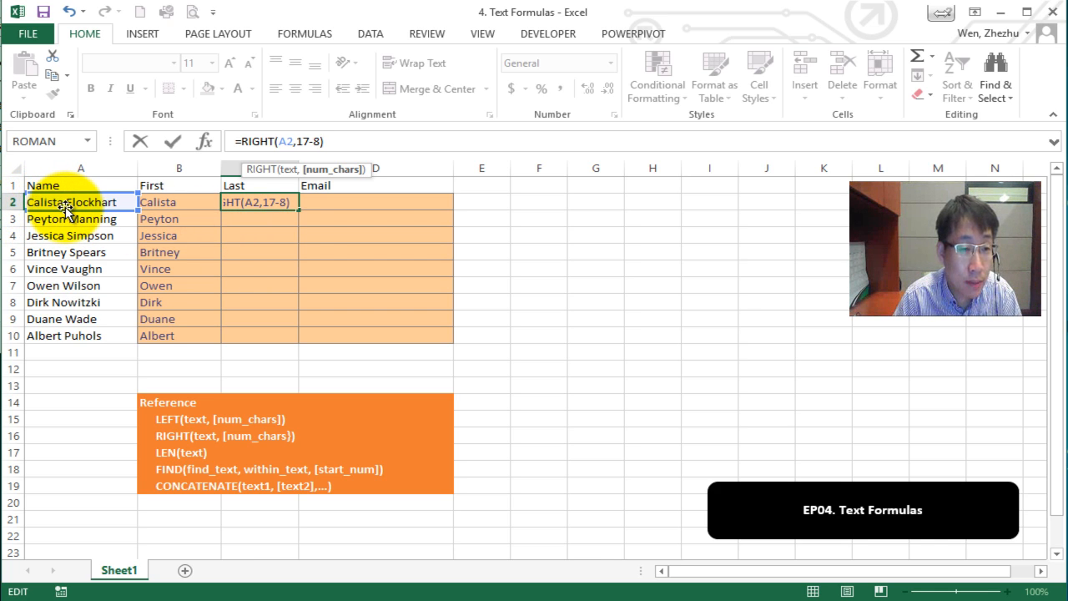
pyautogui.press('Return')
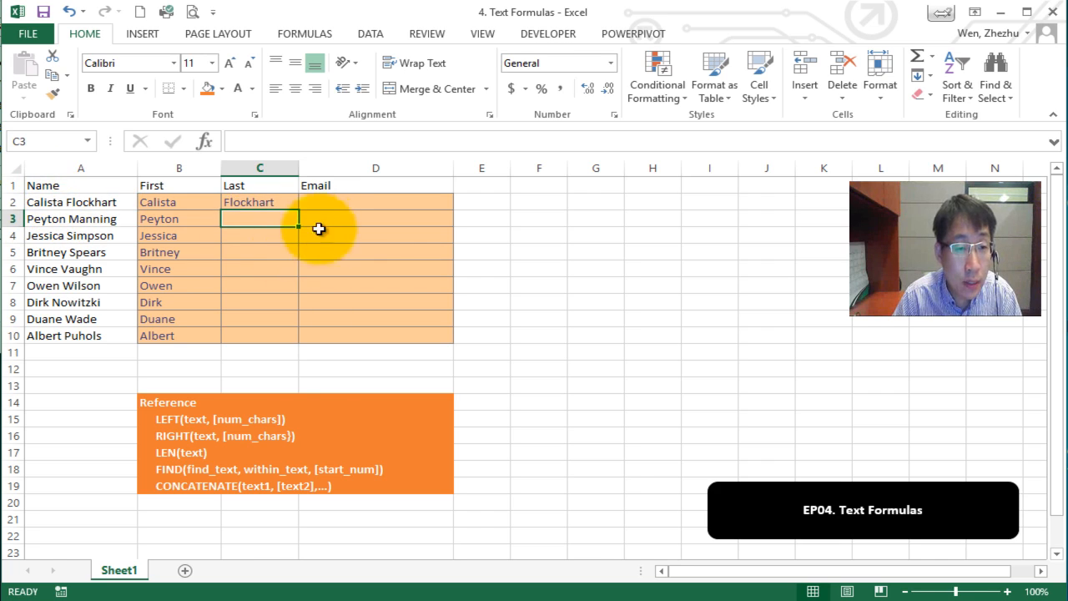
pyautogui.click(284, 201)
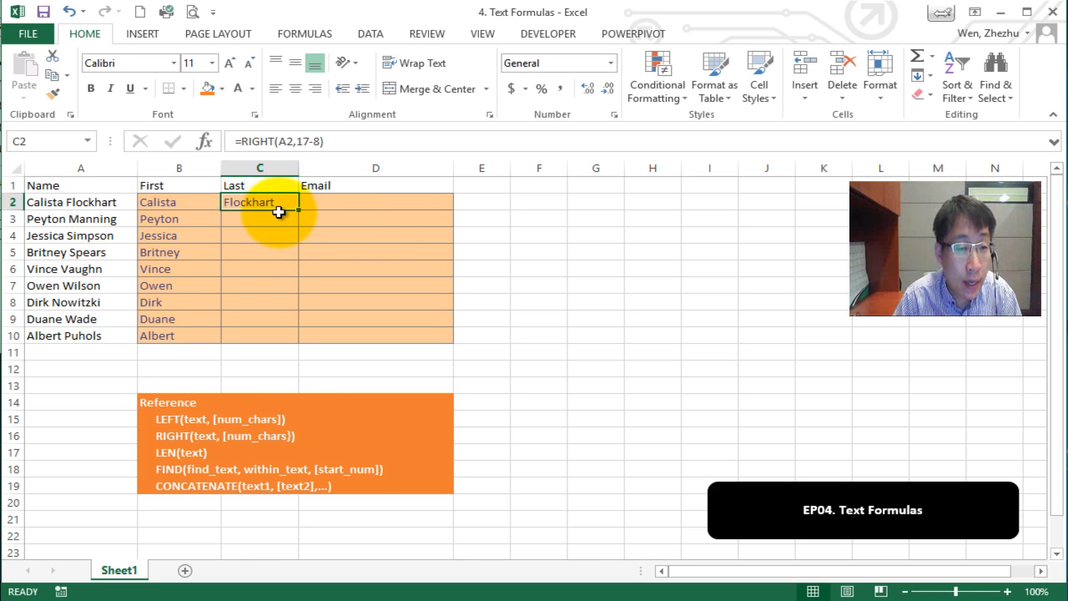
pyautogui.doubleClick(302, 142)
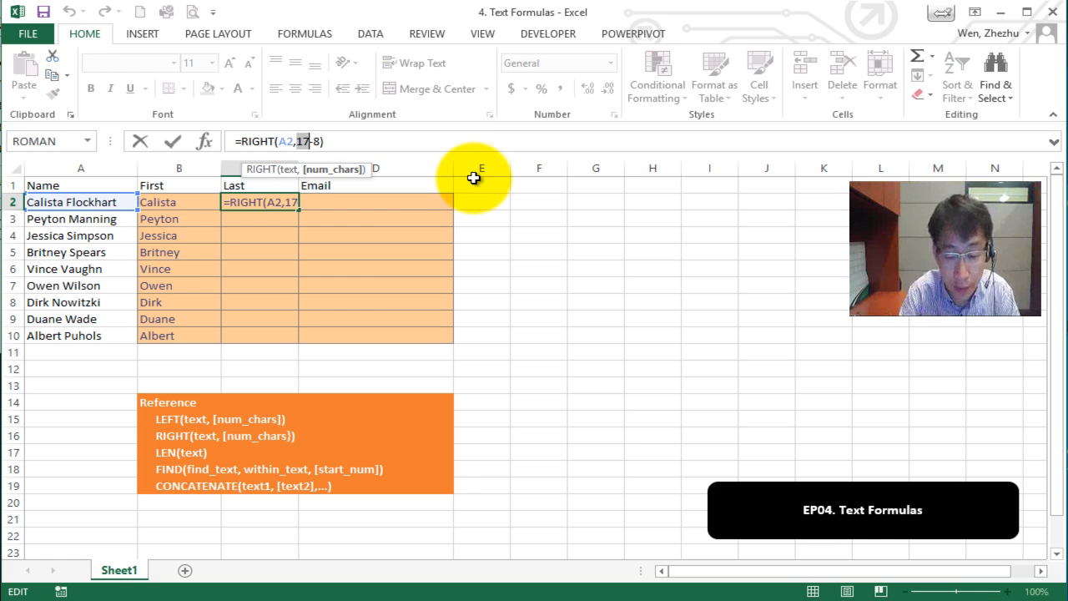
pyautogui.write('len')
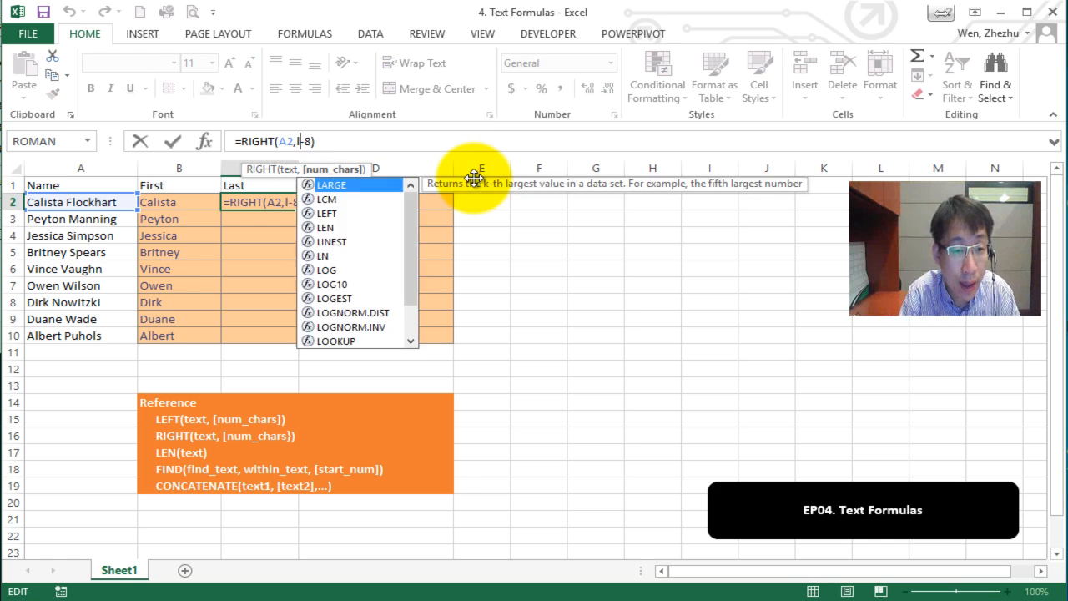
pyautogui.write('(')
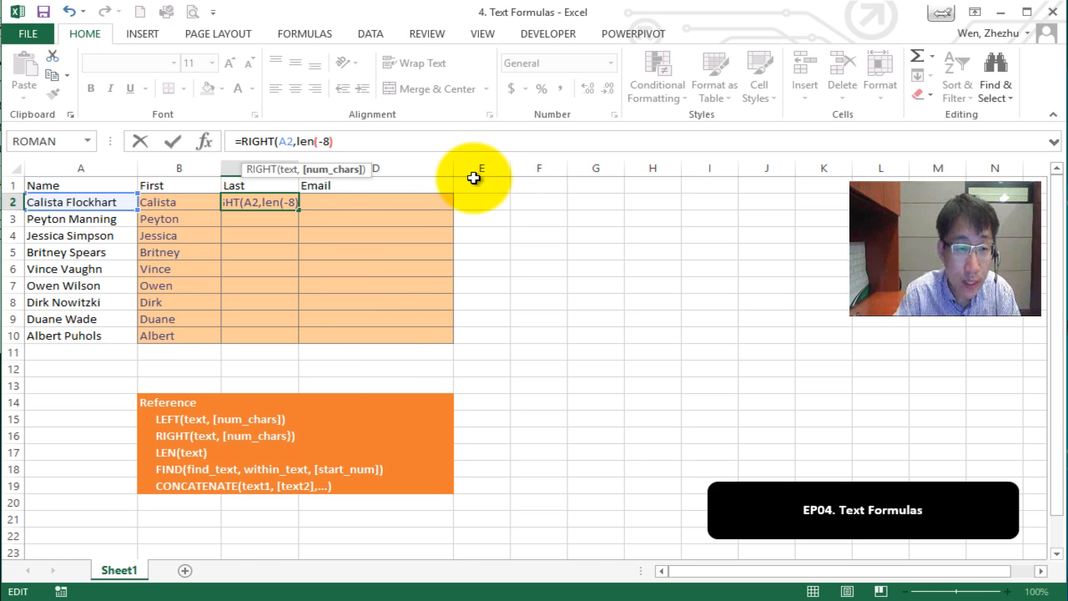
pyautogui.click(109, 203)
pyautogui.write(')')
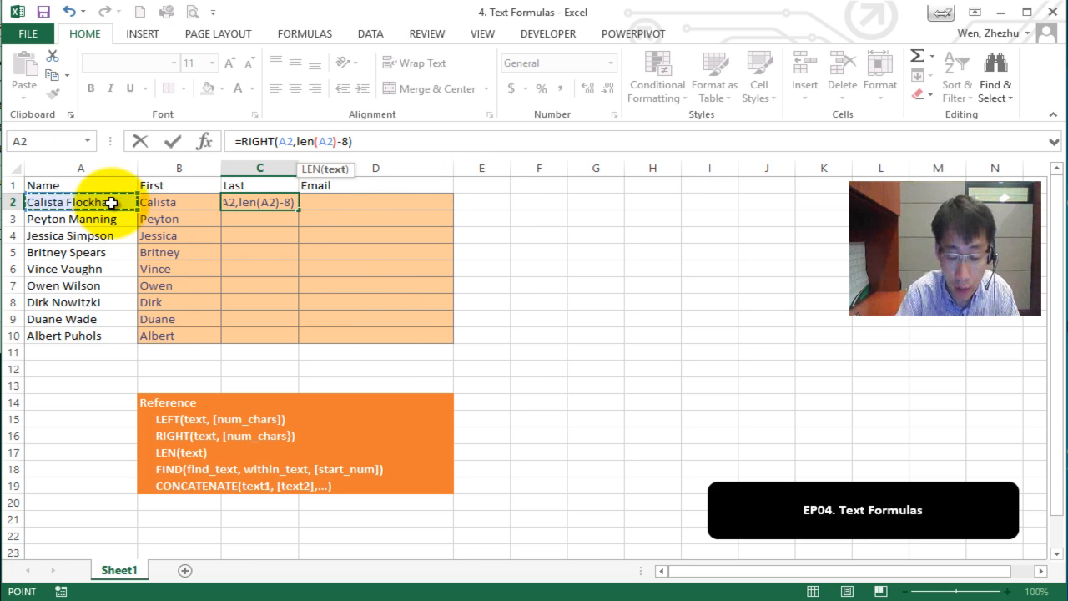
pyautogui.doubleClick(344, 141)
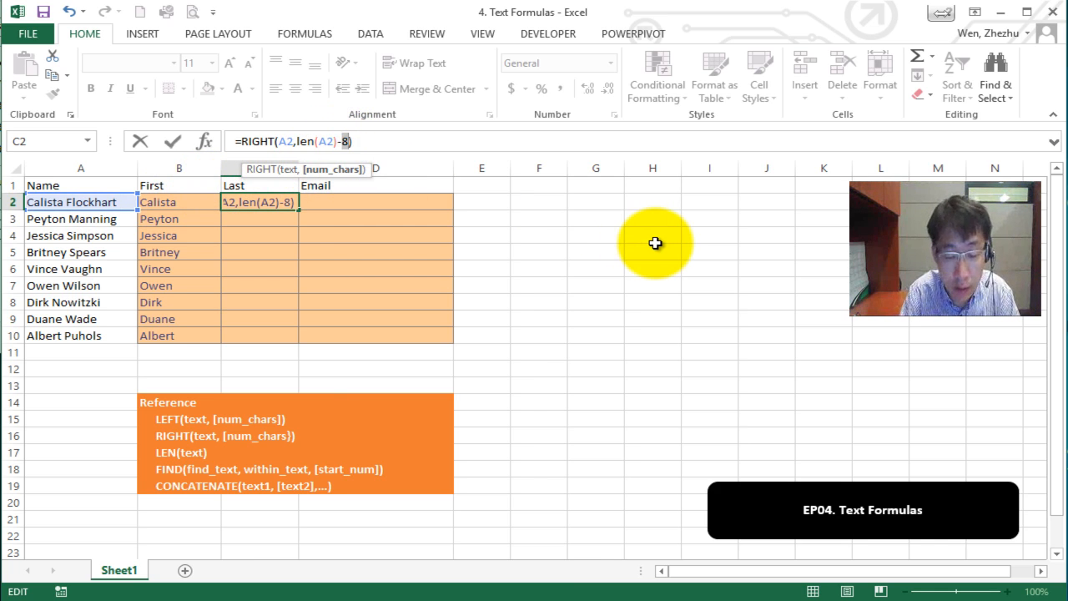
# Replace the 8 with FIND(" ", A2, 1) and commit, so C2 shows Flockhart.
pyautogui.write('find(')
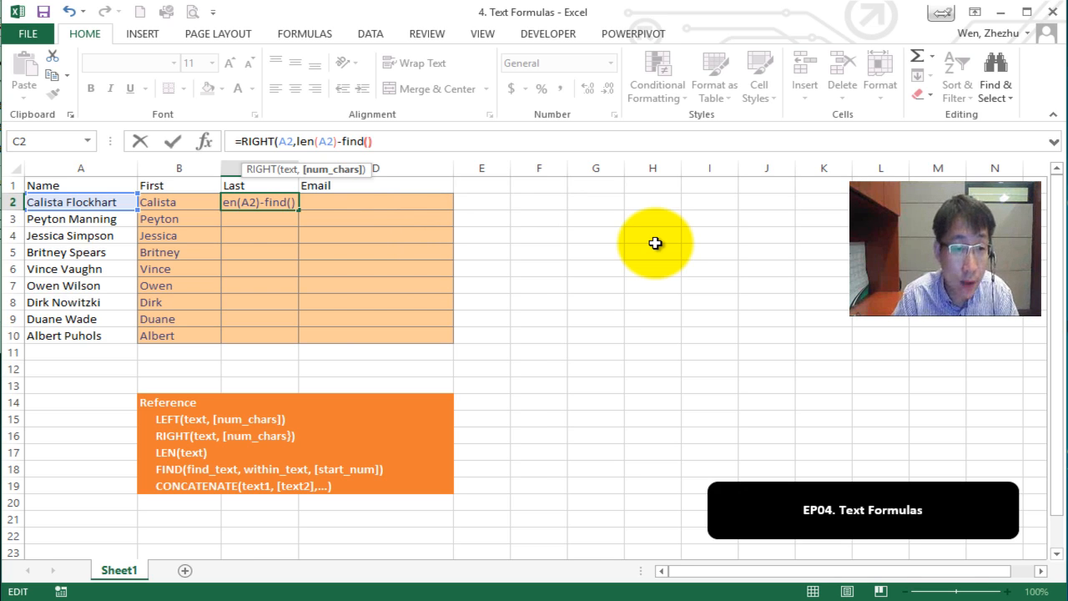
pyautogui.press('Left')
pyautogui.write('" "')
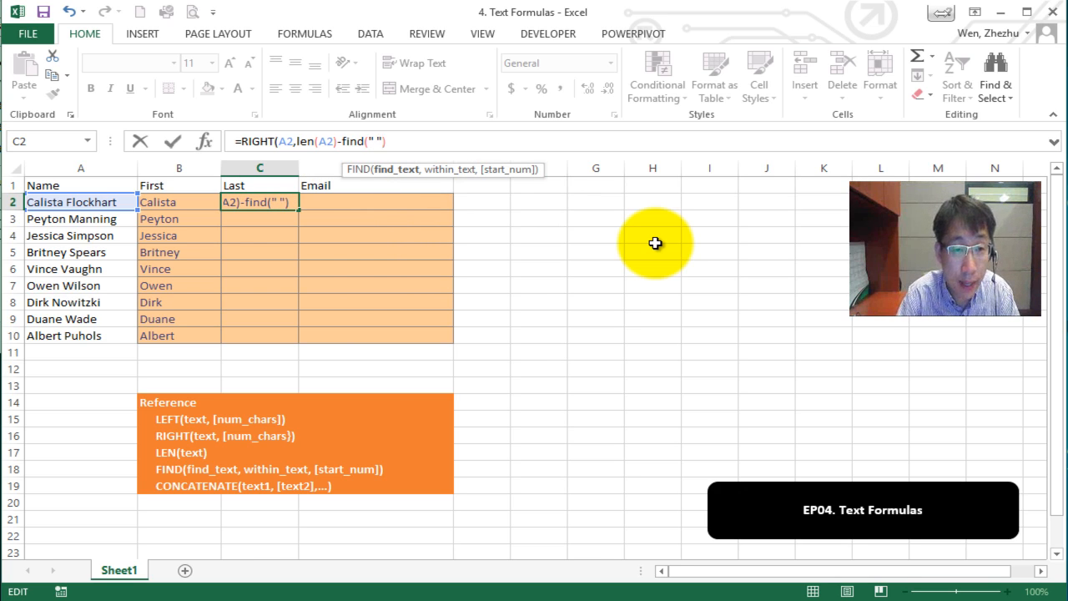
pyautogui.write(',')
pyautogui.click(109, 204)
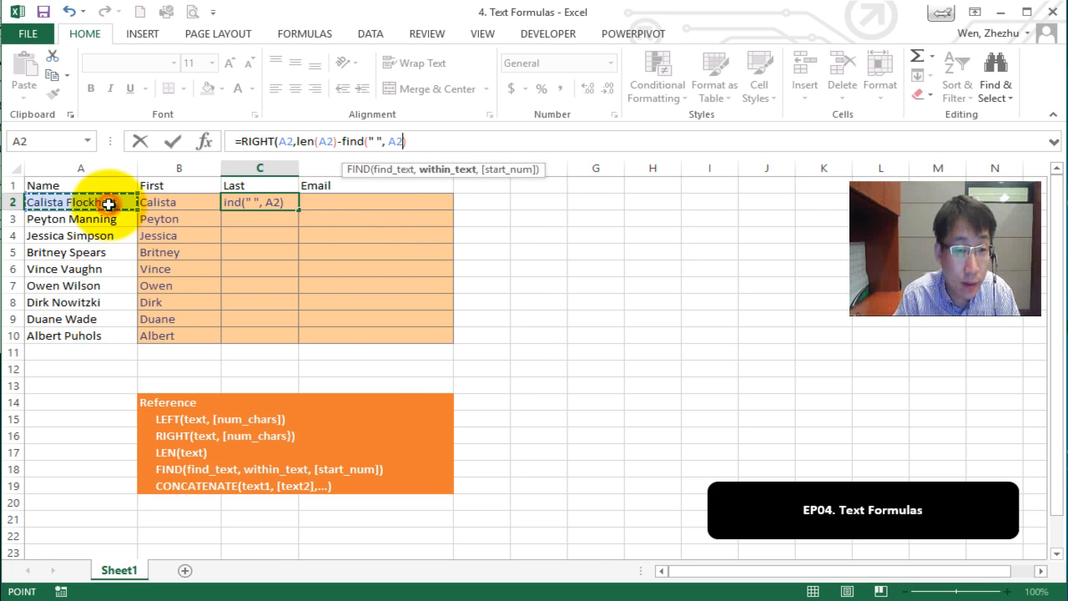
pyautogui.write(', ')
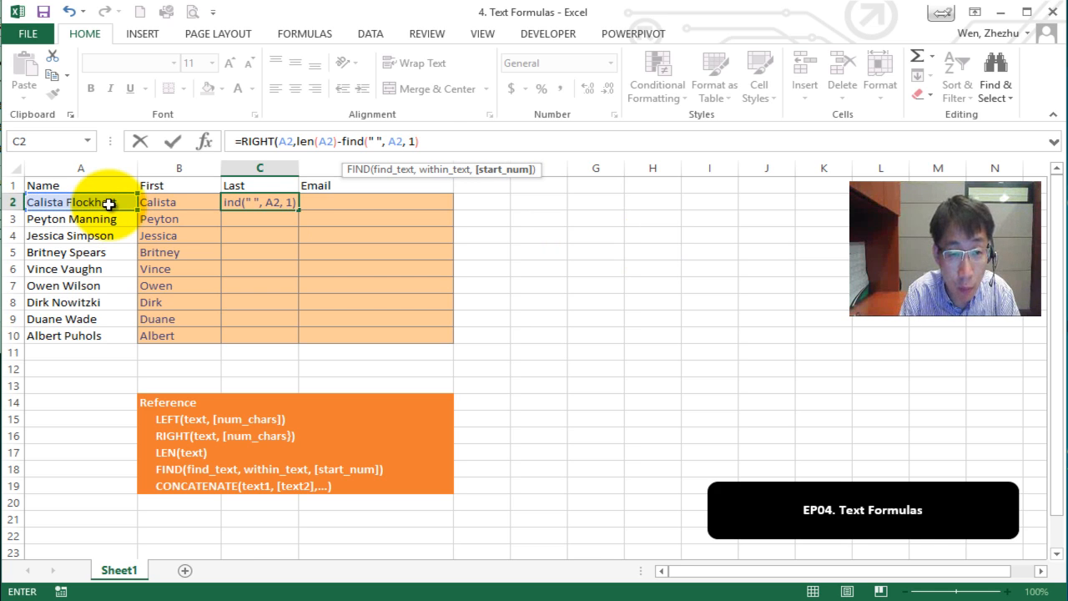
pyautogui.write('1)')
pyautogui.click(432, 143)
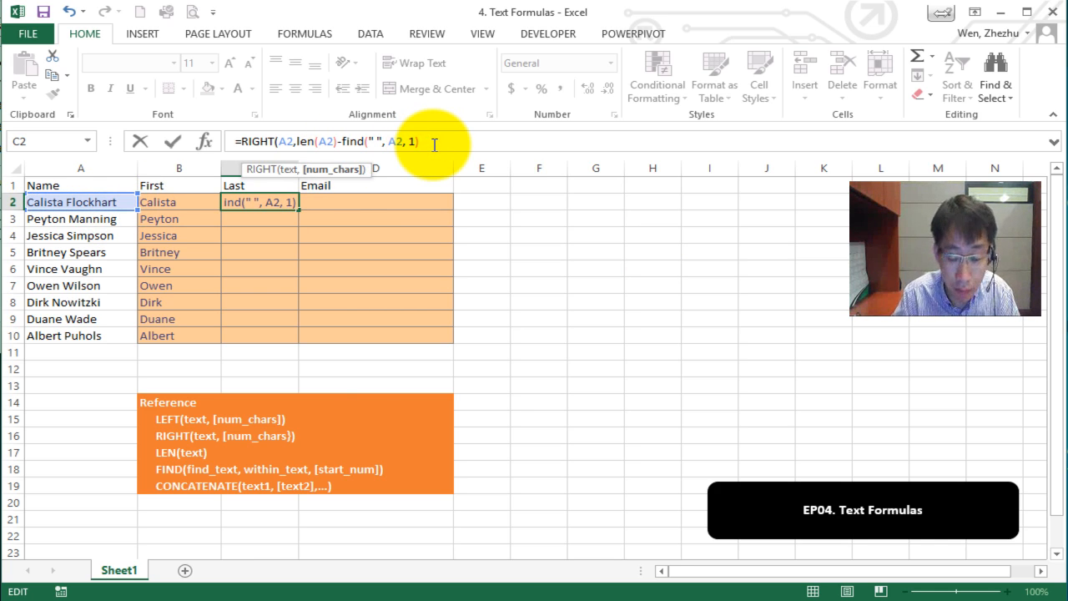
pyautogui.press('Return')
pyautogui.click(282, 204)
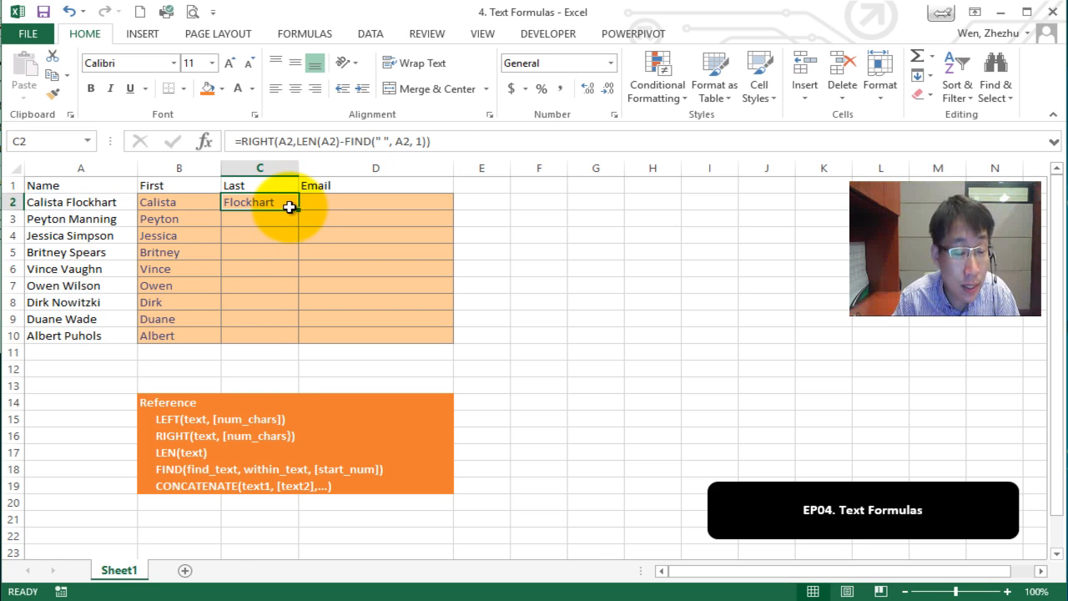
# Fill C2's last-name formula down to C10 and inspect the RIGHT arguments.
pyautogui.moveTo(301, 210); pyautogui.dragTo(288, 338)
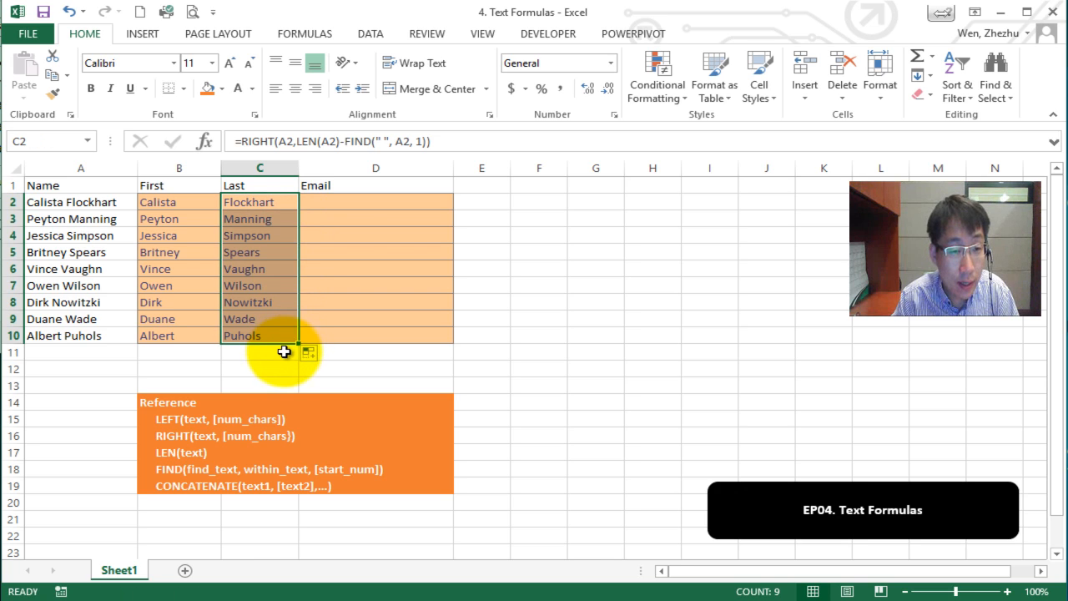
pyautogui.click(275, 219)
pyautogui.click(277, 203)
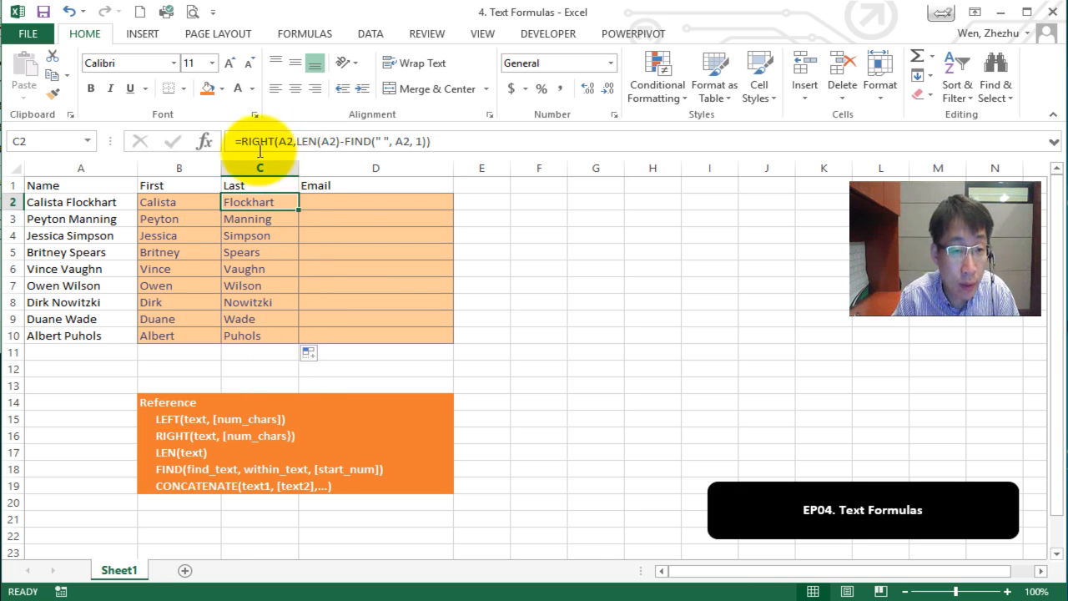
pyautogui.click(204, 141)
pyautogui.moveTo(880, 443); pyautogui.dragTo(353, 231)
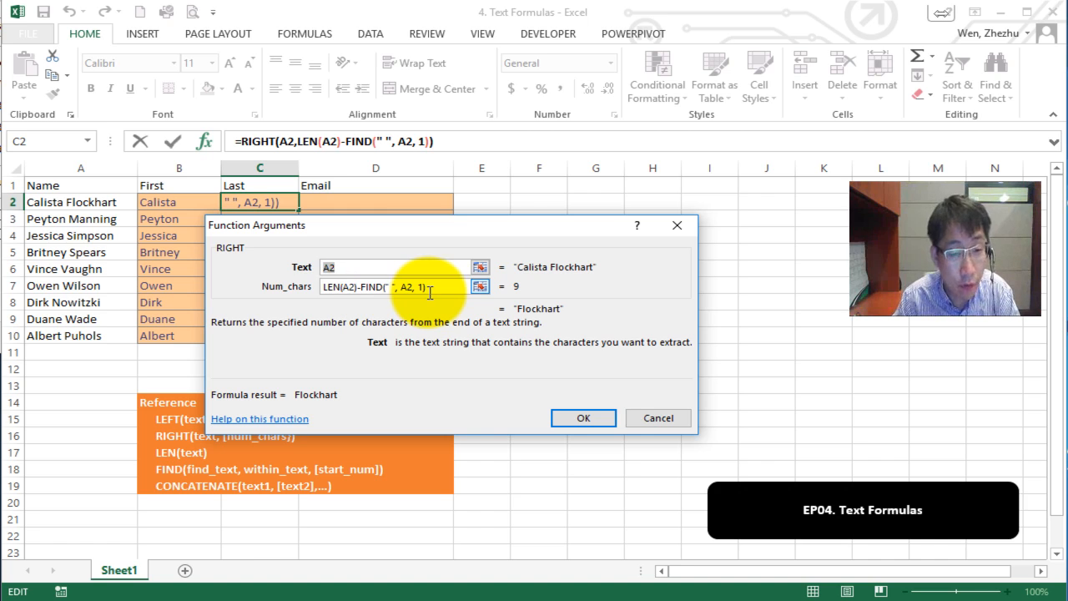
pyautogui.click(355, 286)
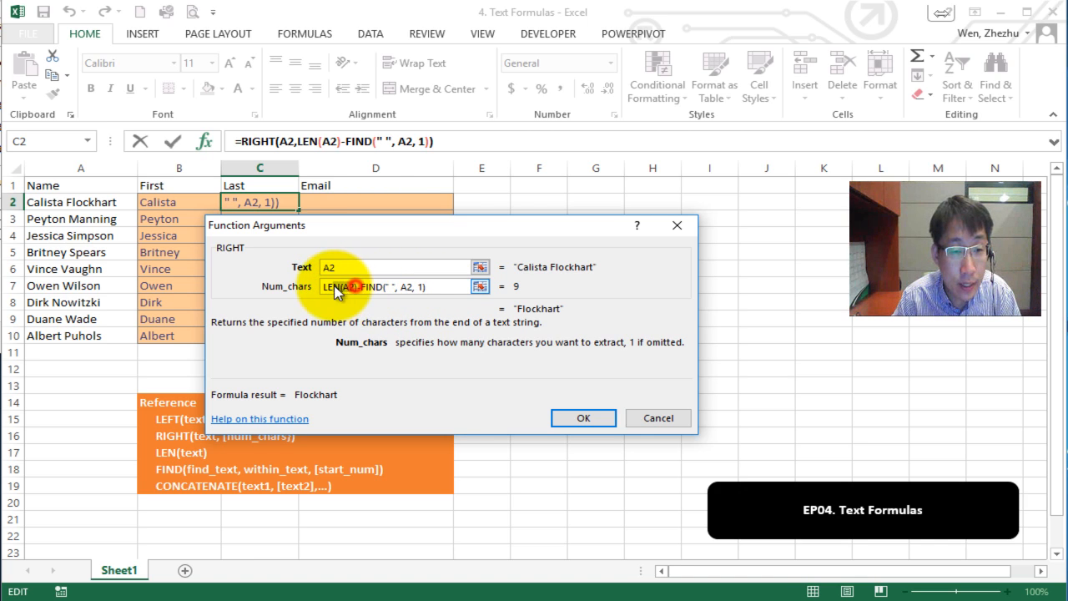
pyautogui.moveTo(335, 285)
pyautogui.mouseDown()
pyautogui.moveTo(321, 289)
pyautogui.moveTo(427, 286)
pyautogui.mouseUp()
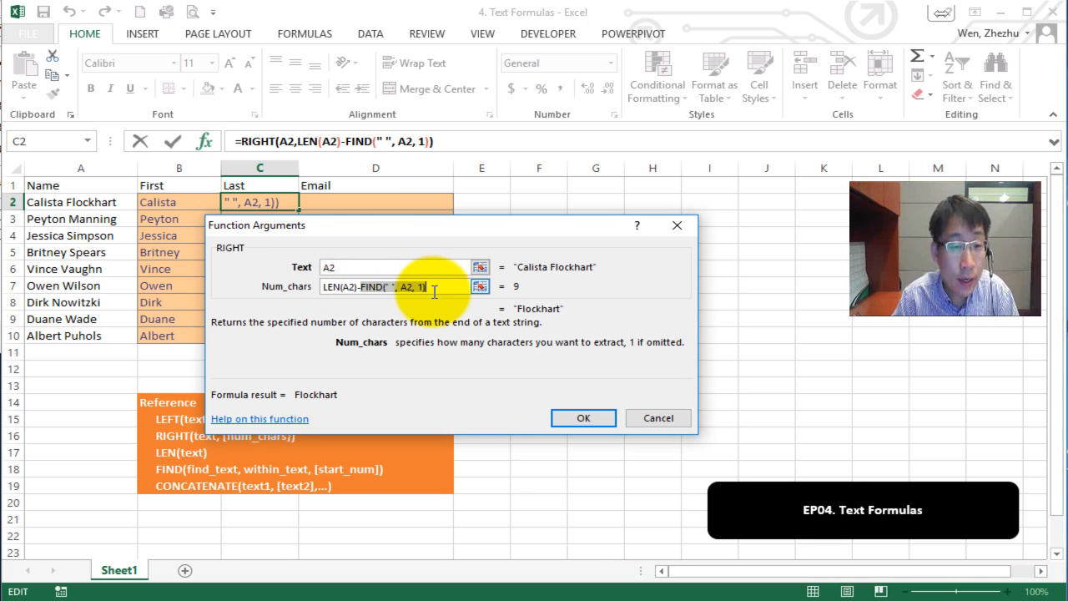
pyautogui.moveTo(434, 291); pyautogui.dragTo(305, 269)
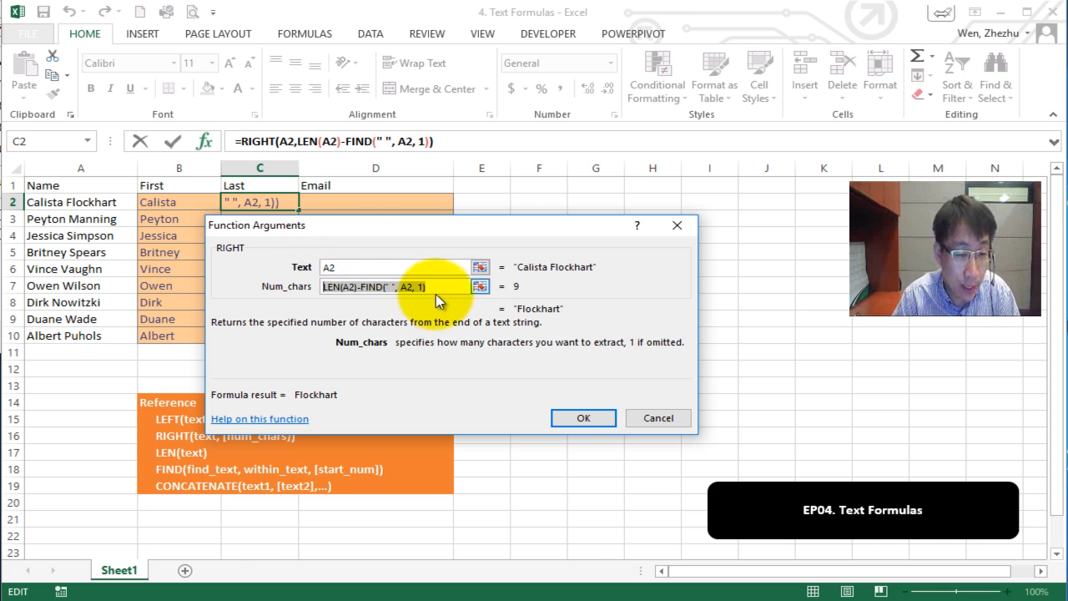
pyautogui.click(670, 421)
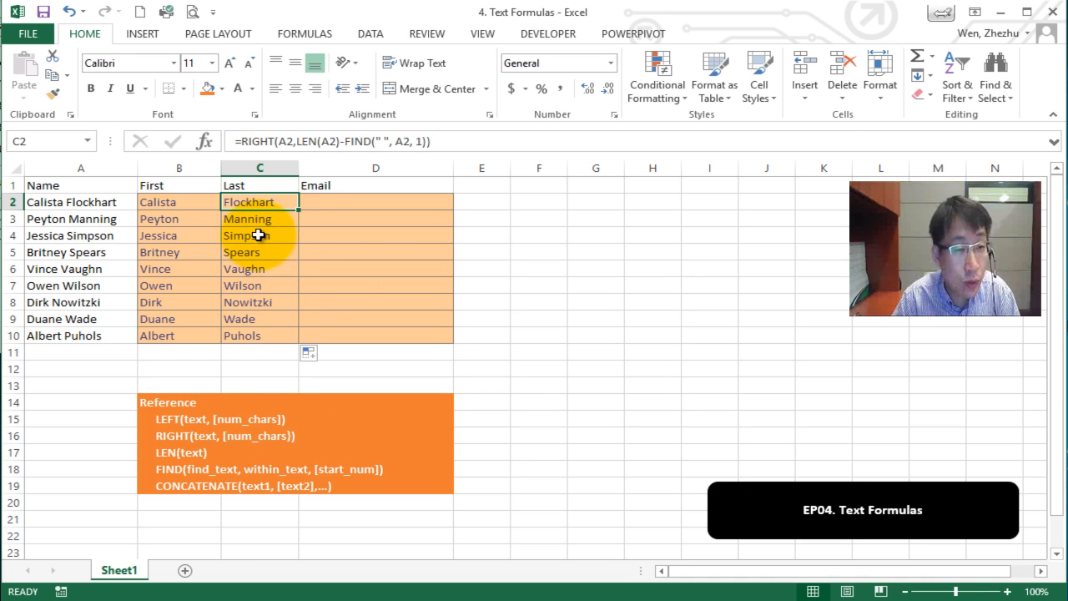
# Start D2's email formula as =left(B2,1)+C2.
pyautogui.click(321, 203)
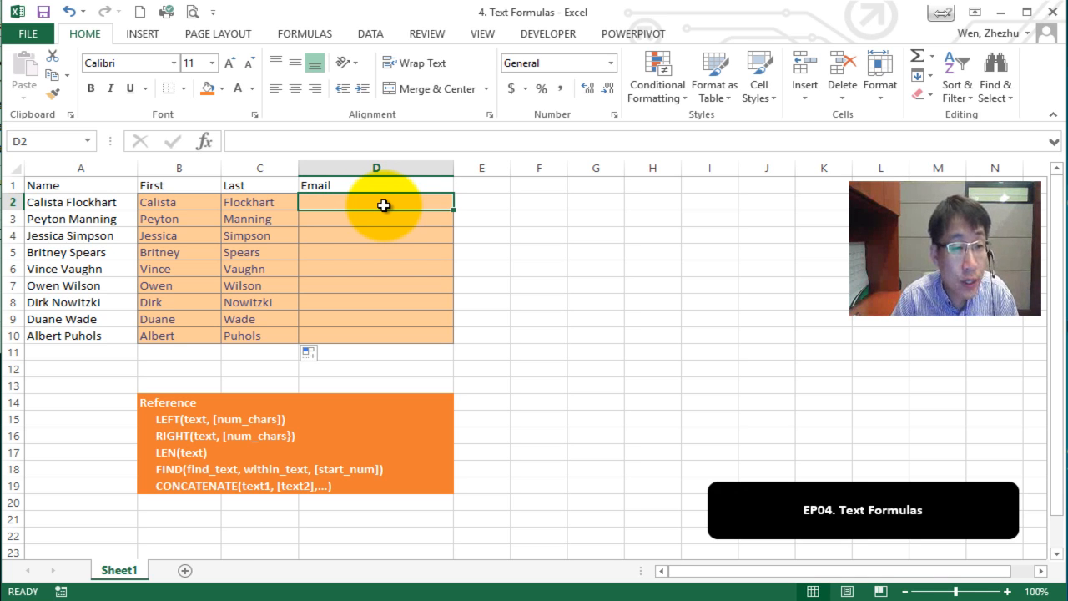
pyautogui.write('=')
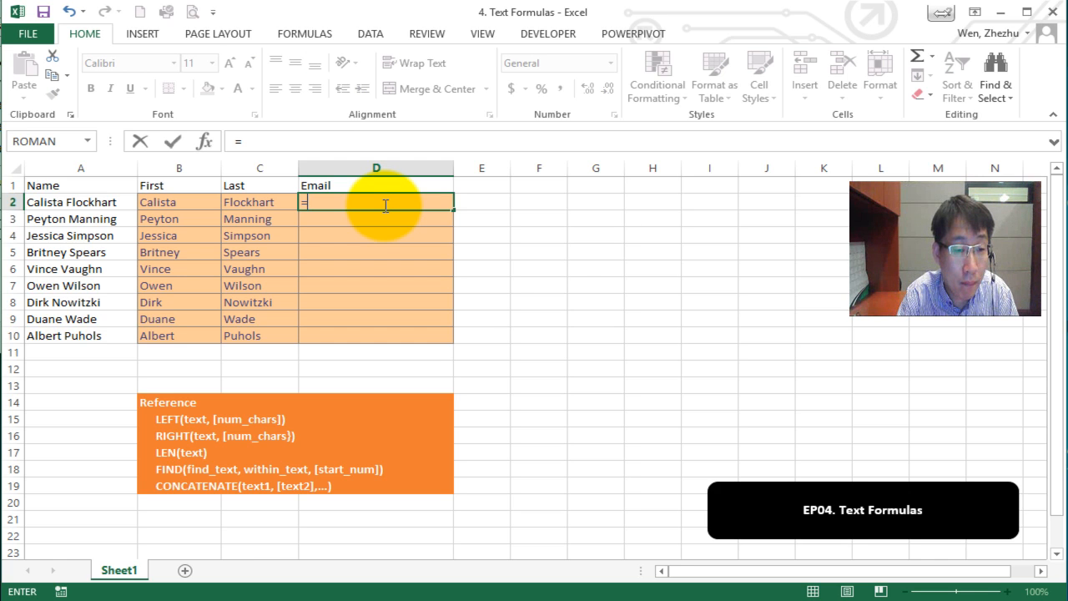
pyautogui.write('left(')
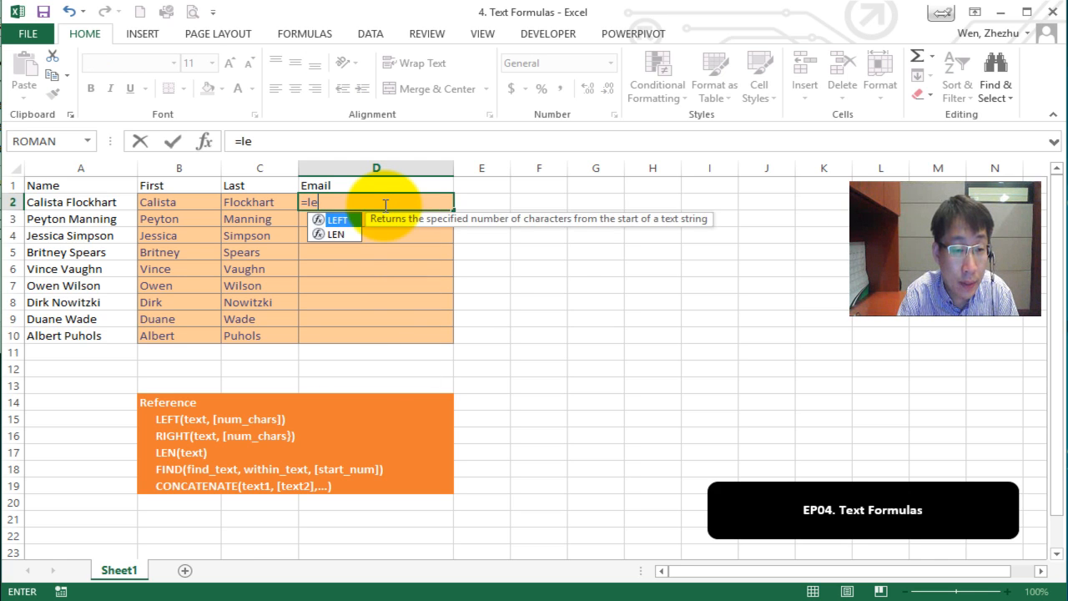
pyautogui.click(185, 205)
pyautogui.write(',1)+')
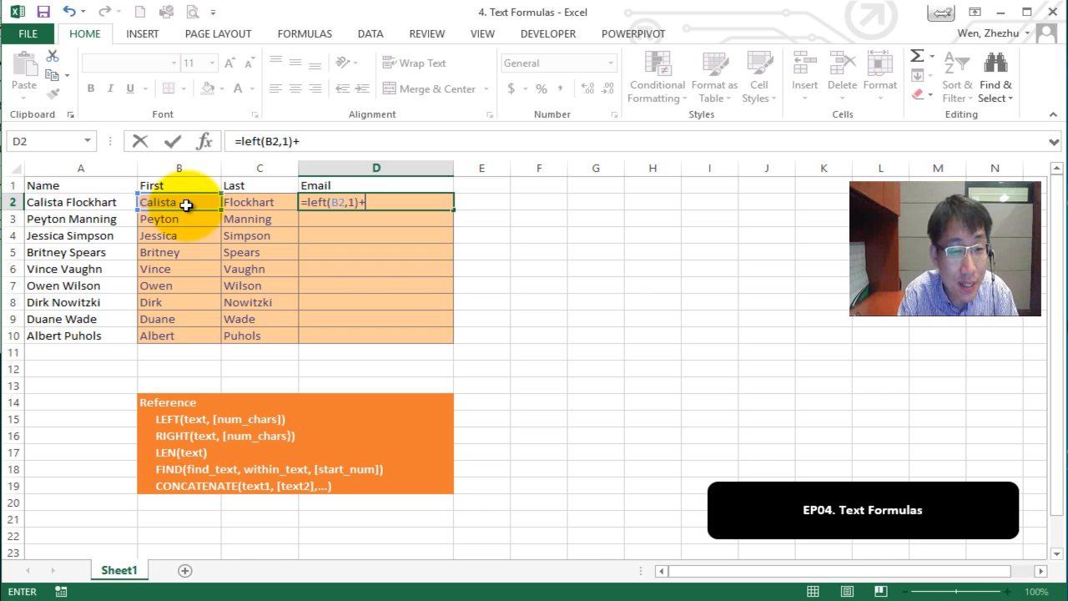
pyautogui.click(240, 202)
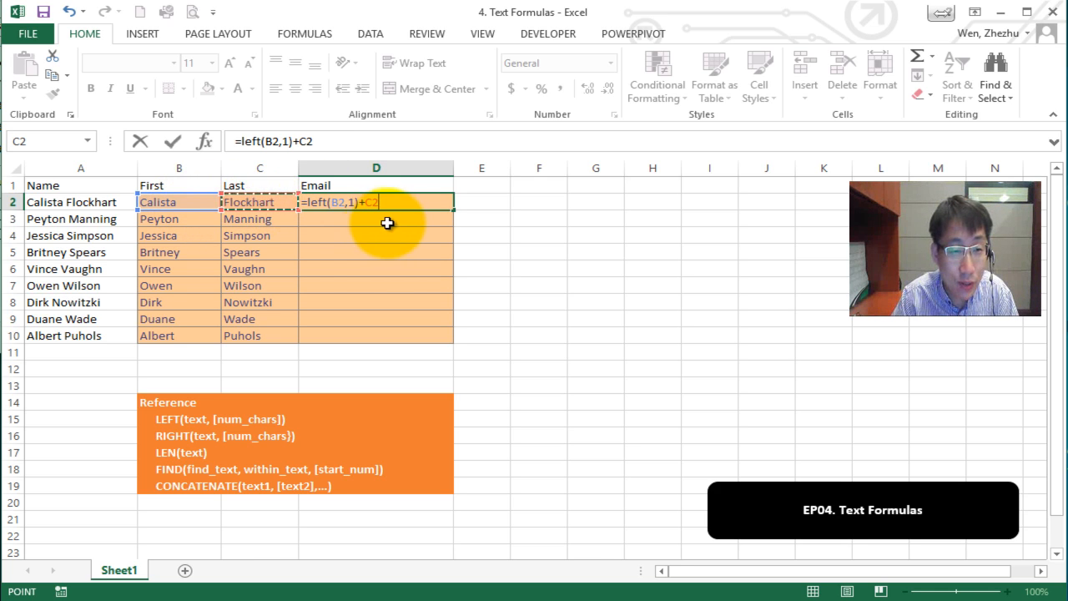
pyautogui.click(242, 142)
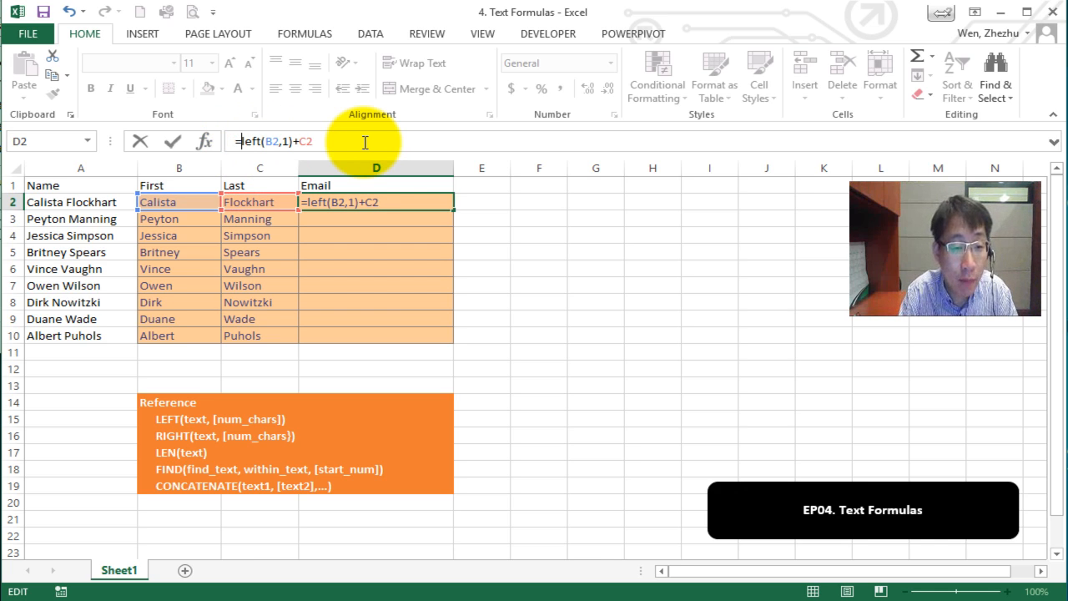
pyautogui.write('CONCATENATE')
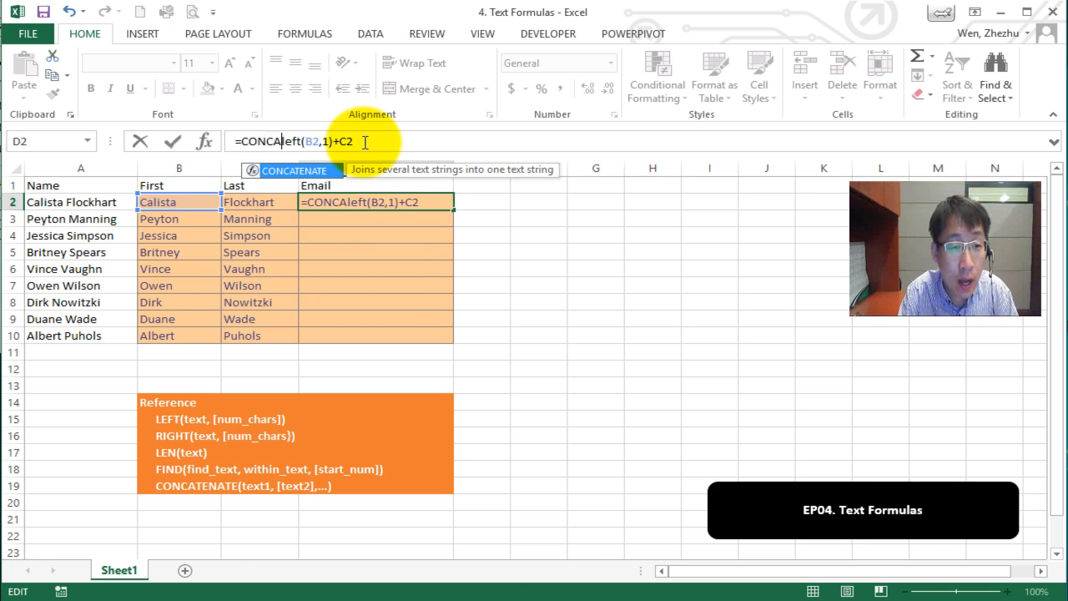
pyautogui.write('(')
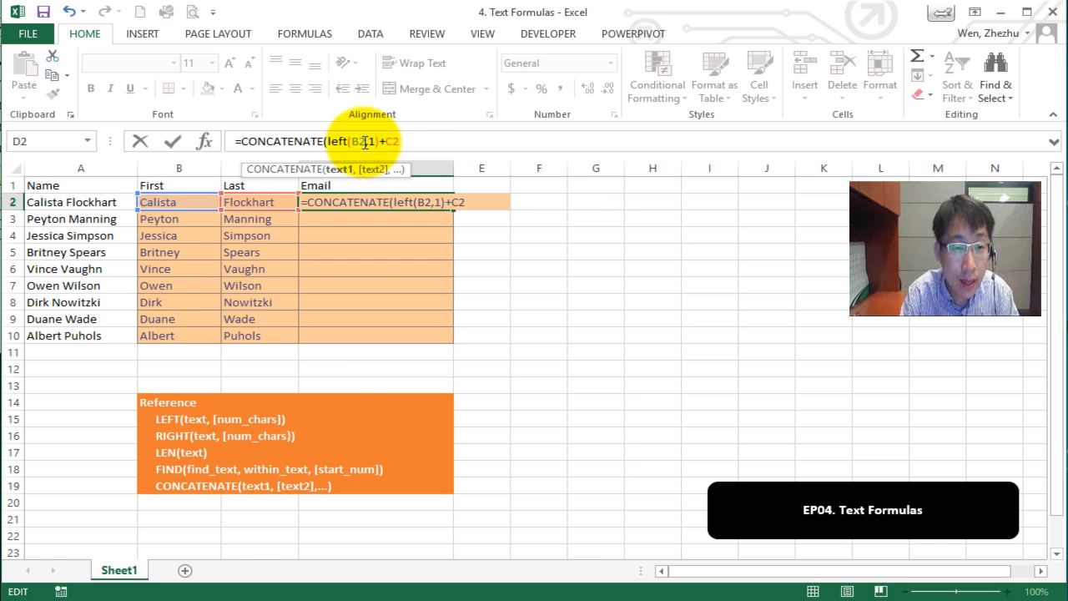
pyautogui.click(381, 143)
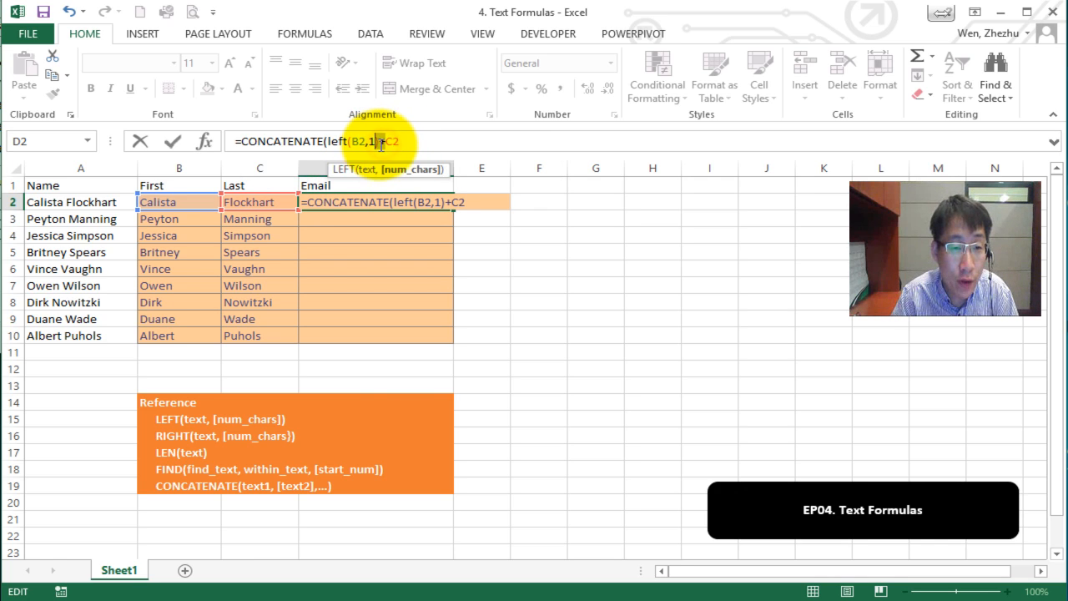
pyautogui.click(380, 144)
pyautogui.press('Delete')
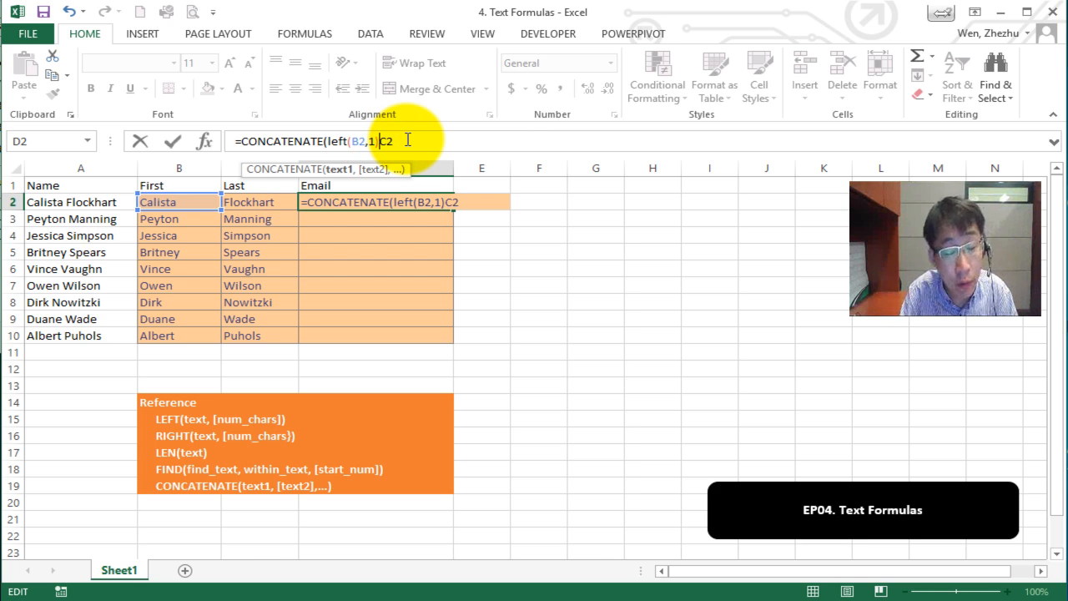
pyautogui.write(',')
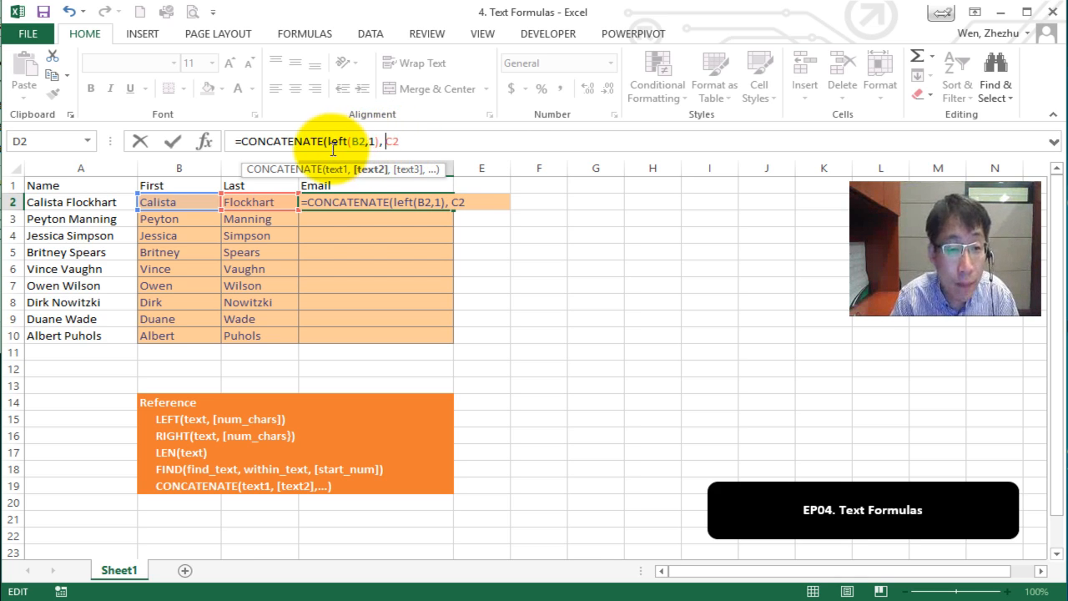
pyautogui.moveTo(328, 144); pyautogui.dragTo(380, 145)
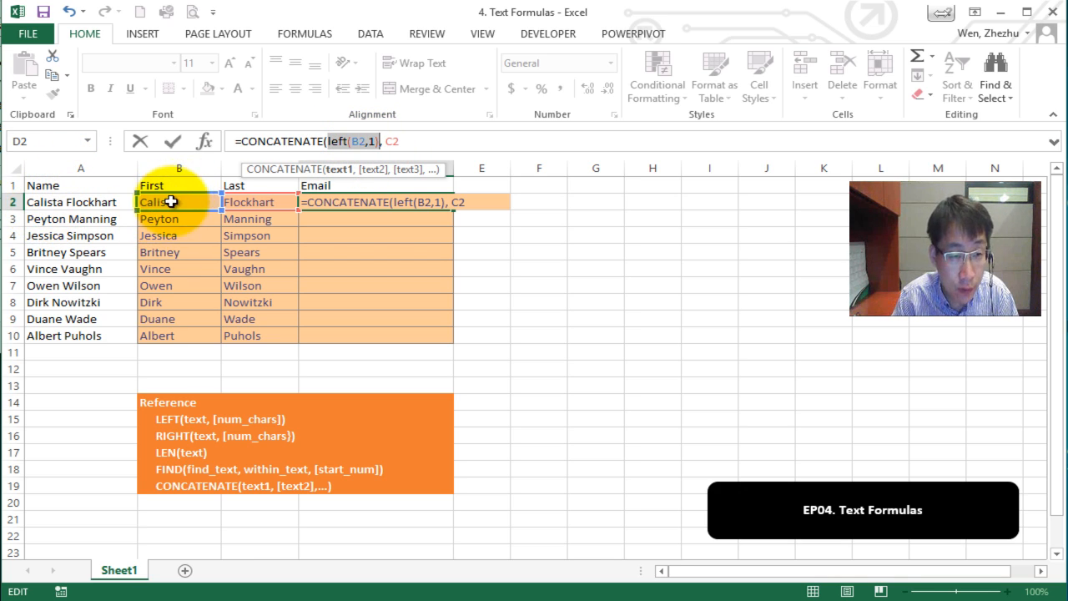
pyautogui.click(409, 142)
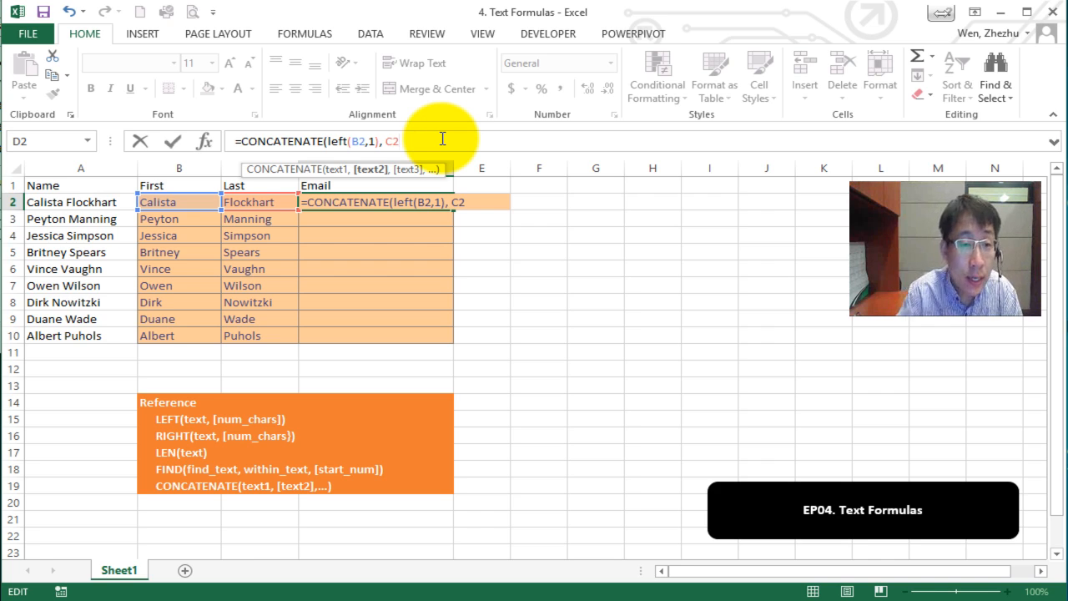
pyautogui.write('C2,')
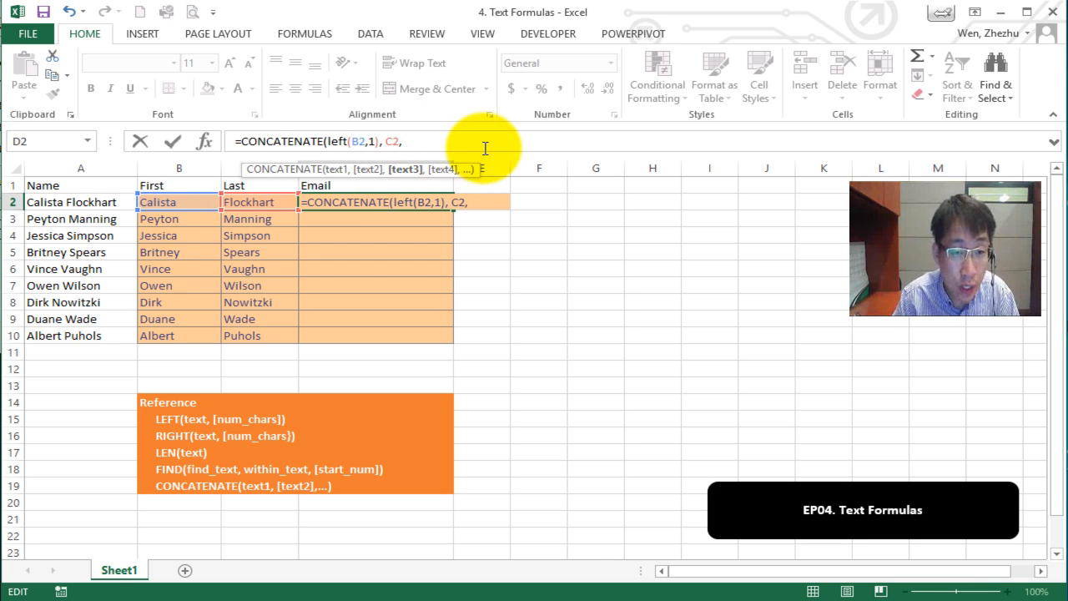
pyautogui.write(' "')
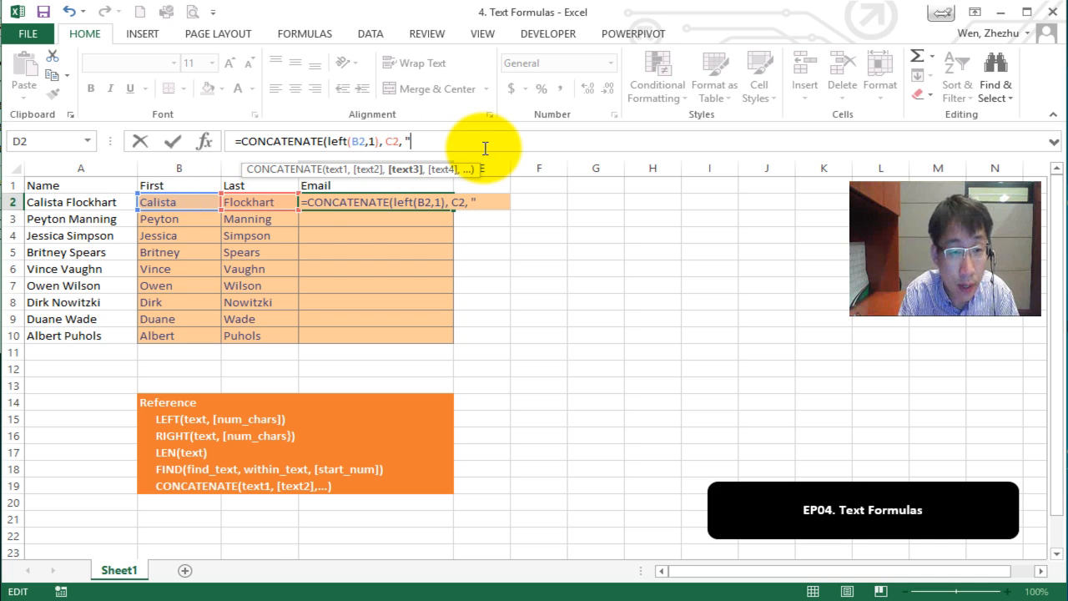
pyautogui.write('@upike.edu')
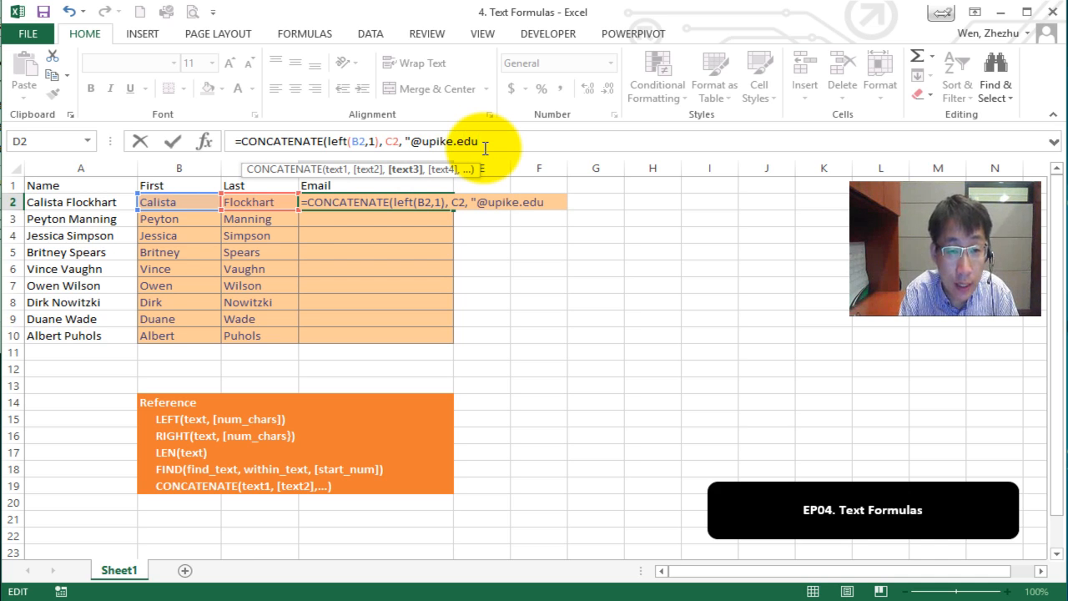
pyautogui.write('")')
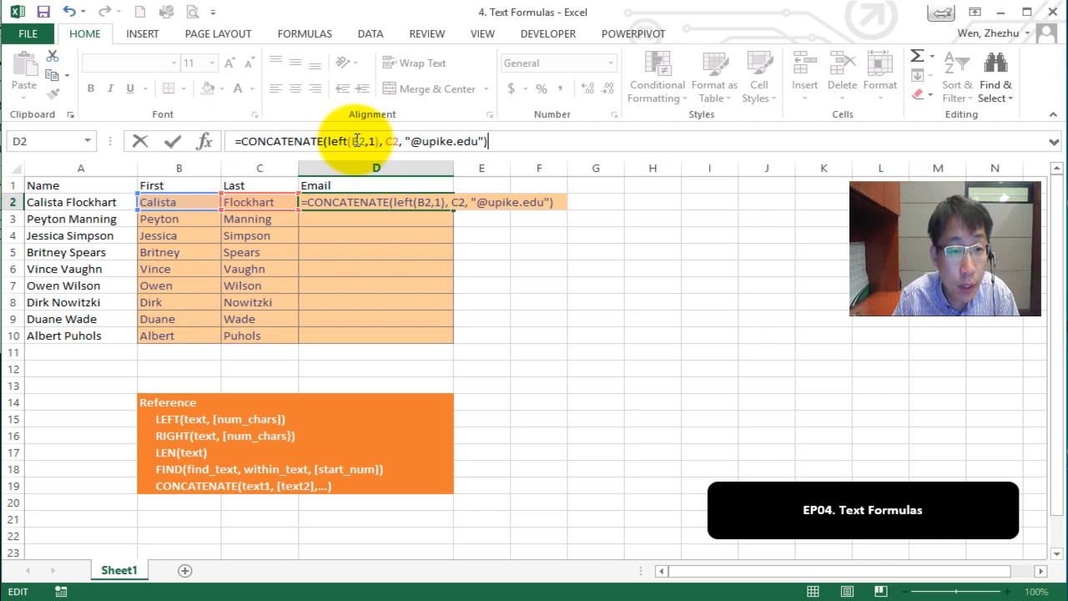
pyautogui.press('Return')
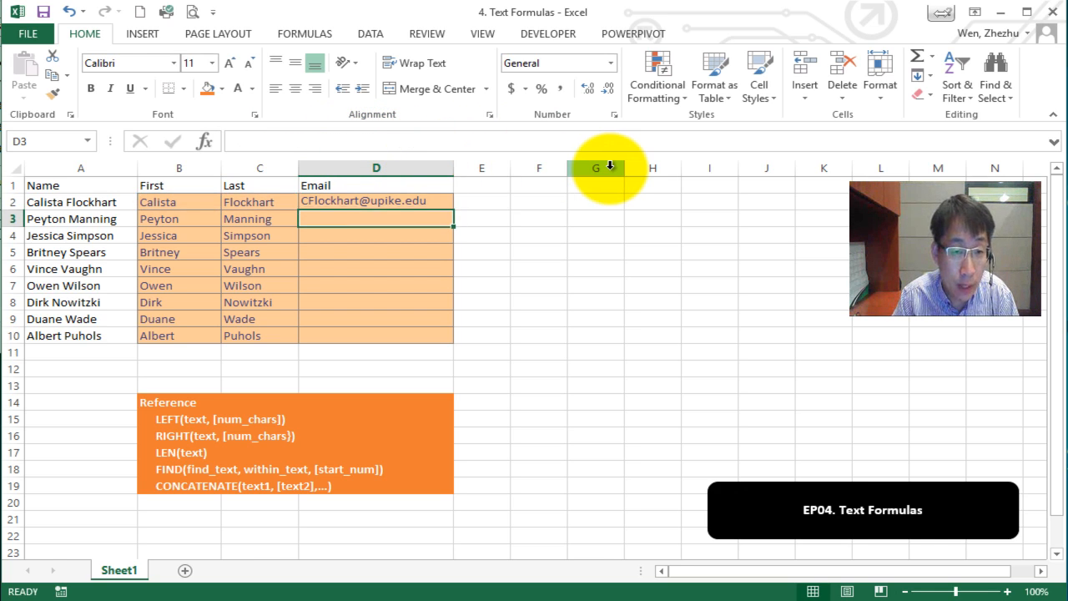
# Fill D2's email formula down to D10.
pyautogui.click(427, 252)
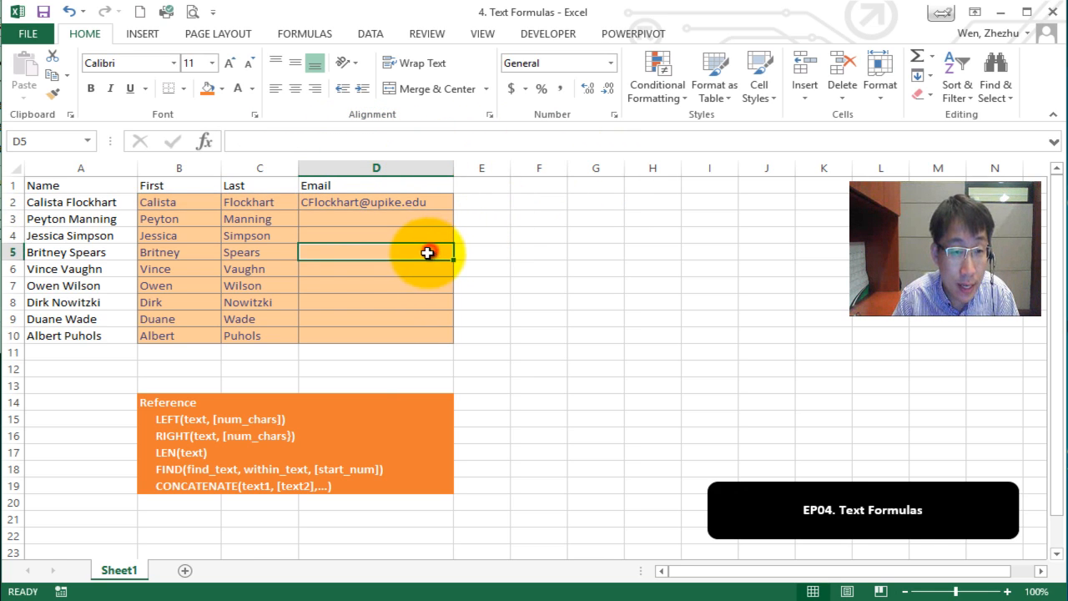
pyautogui.click(427, 205)
pyautogui.moveTo(453, 209); pyautogui.dragTo(441, 336)
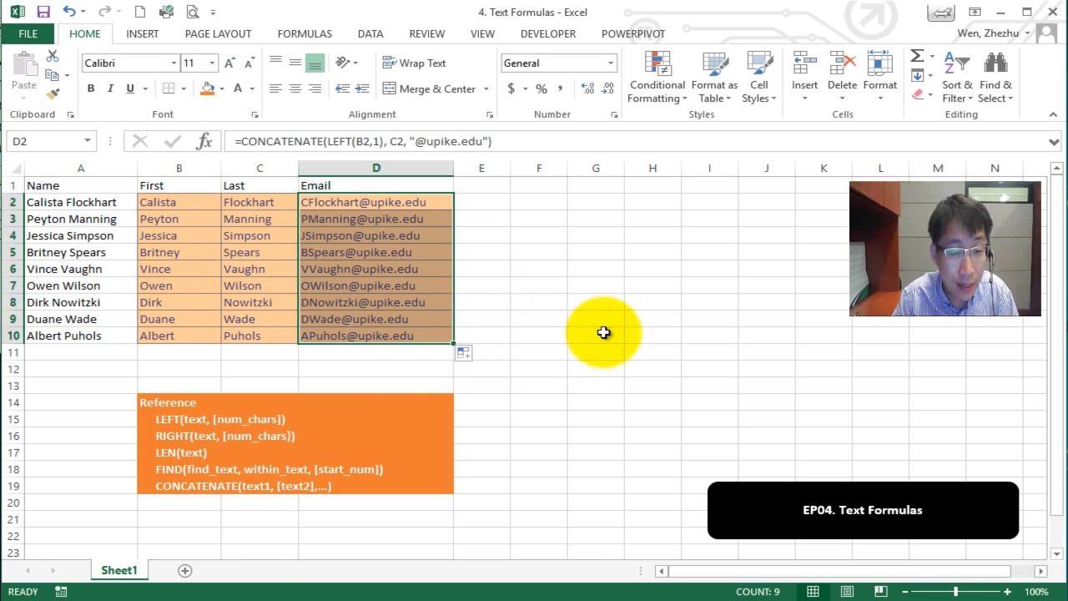
# Clear the contents of B2:D10, leaving only the full names.
pyautogui.click(751, 600)
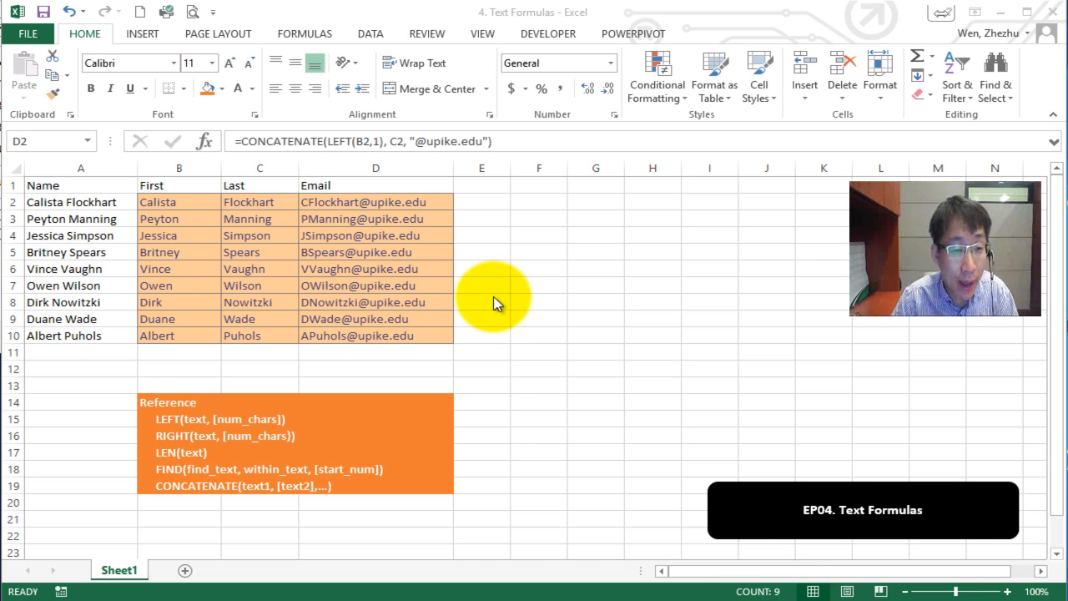
pyautogui.click(370, 319)
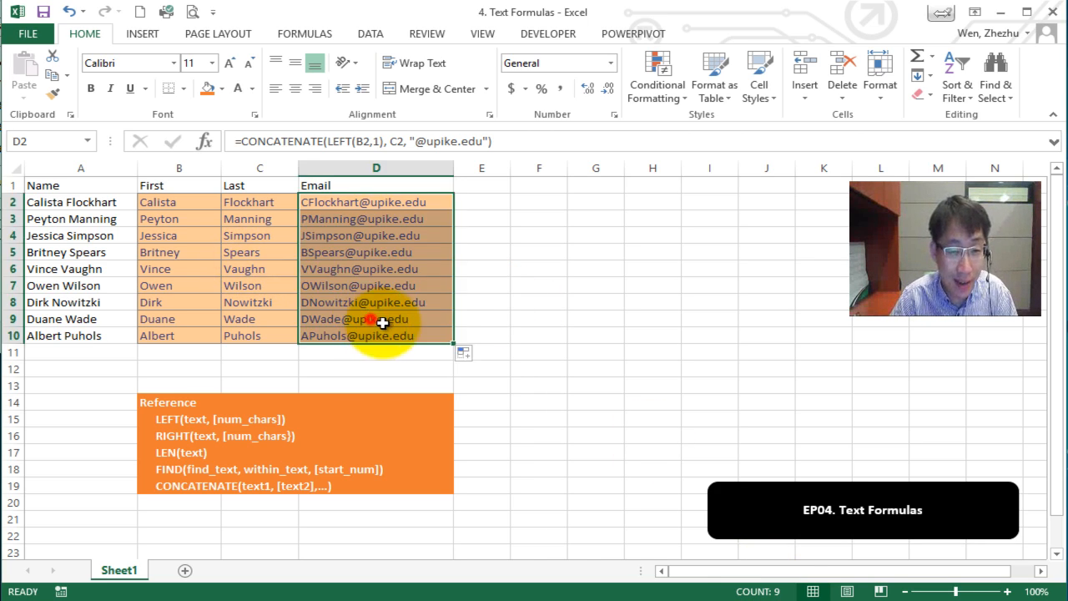
pyautogui.moveTo(417, 336); pyautogui.dragTo(171, 210)
pyautogui.press('Delete')
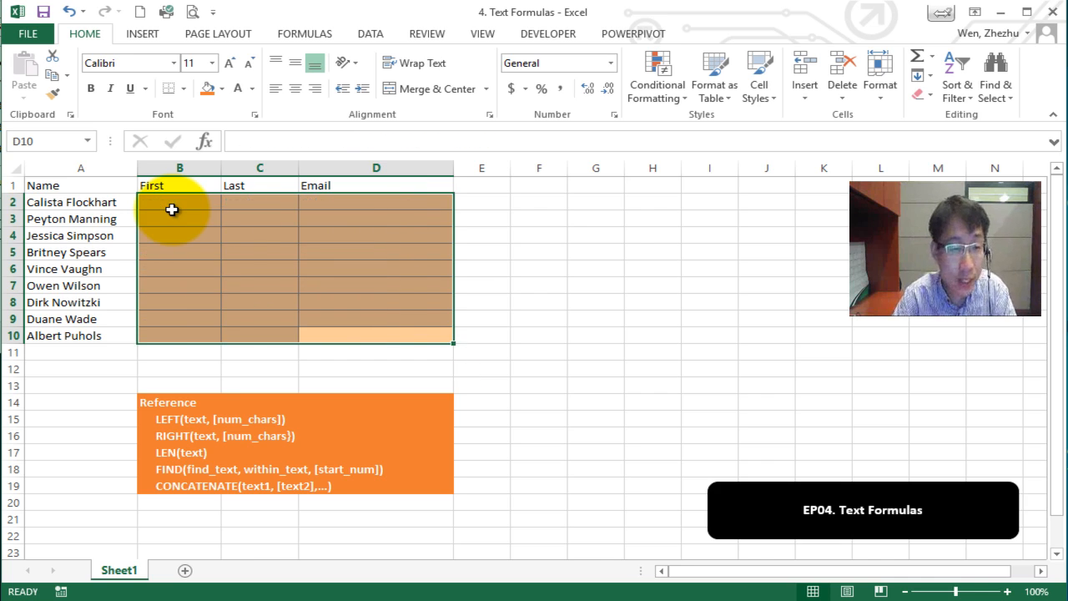
# Enter the first person's first name in B2, last name in C2 and lowercase upike.edu email in D2.
pyautogui.click(196, 209)
pyautogui.click(459, 250)
pyautogui.click(302, 214)
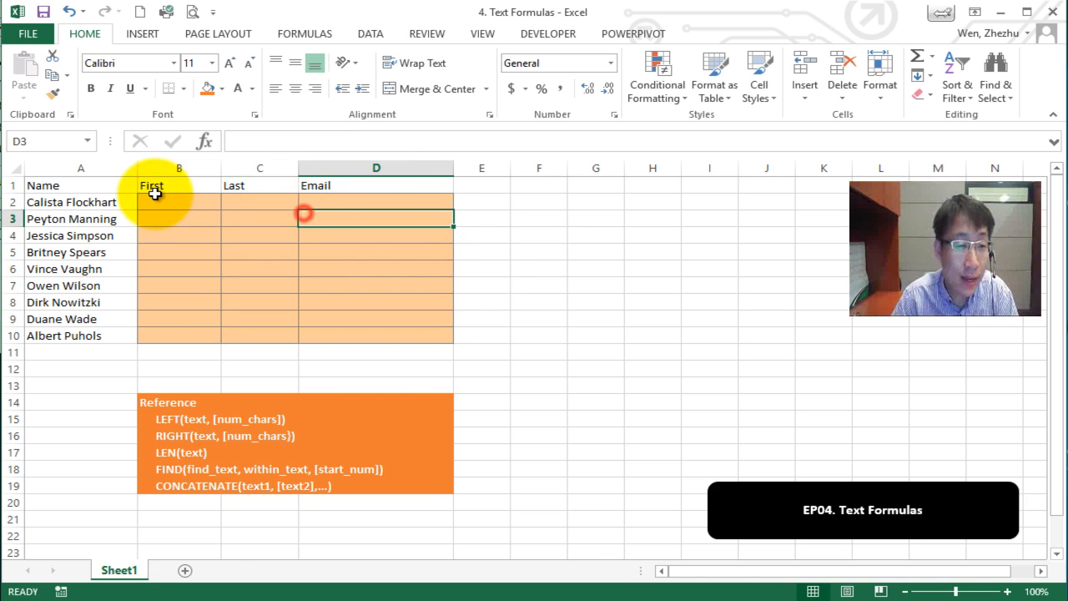
pyautogui.click(155, 197)
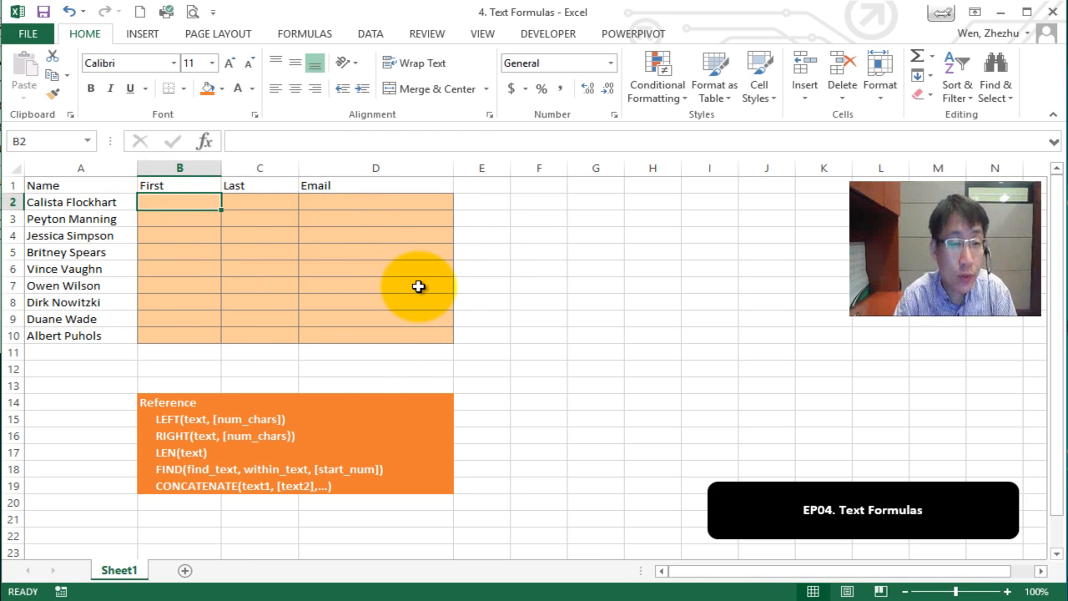
pyautogui.write('Cali')
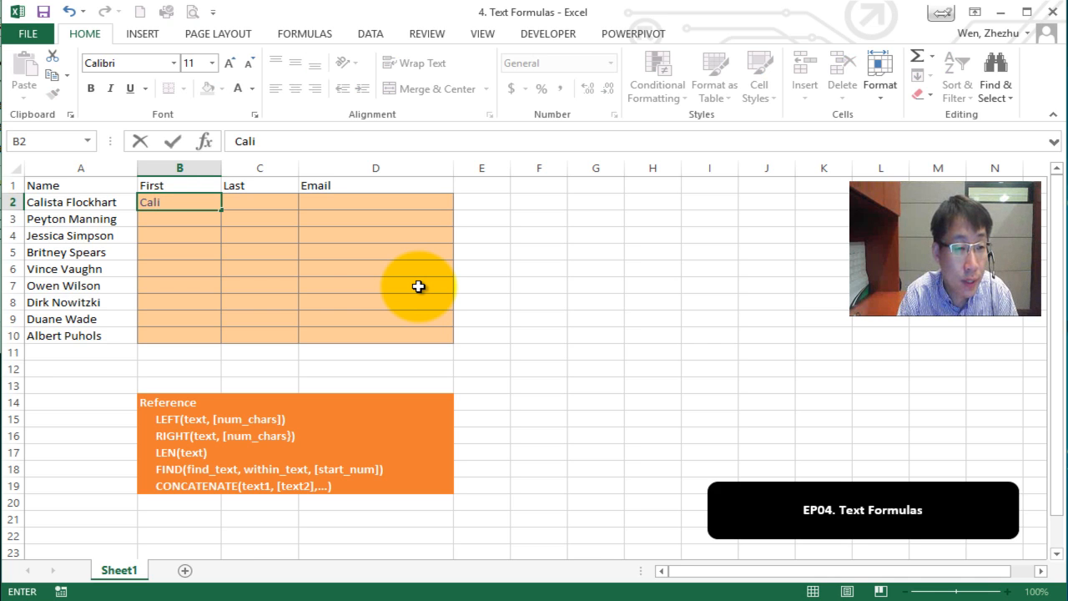
pyautogui.write('sta')
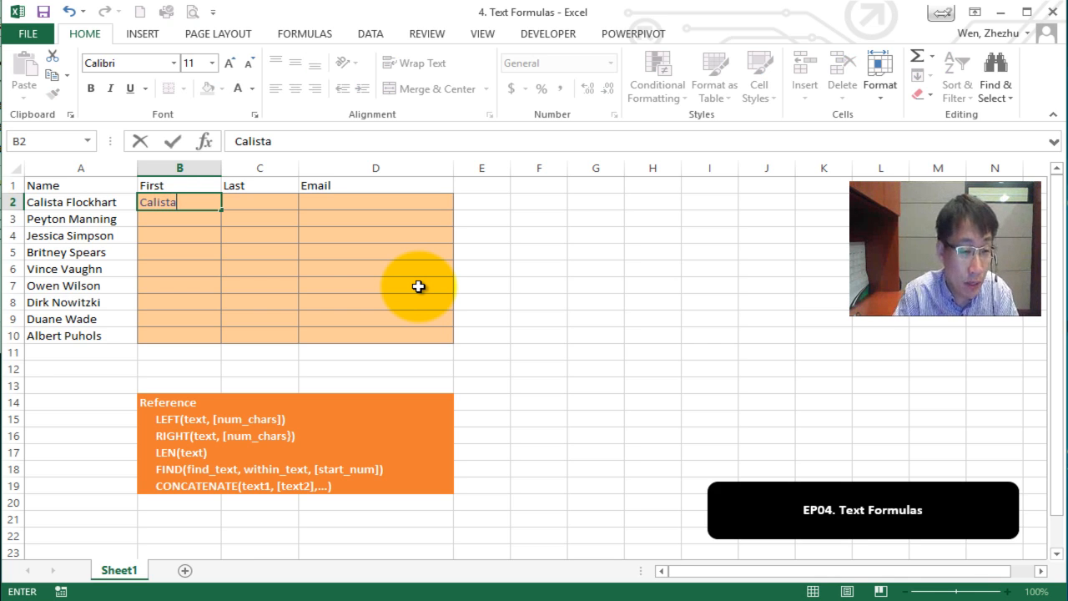
pyautogui.press('Tab')
pyautogui.write('Flo')
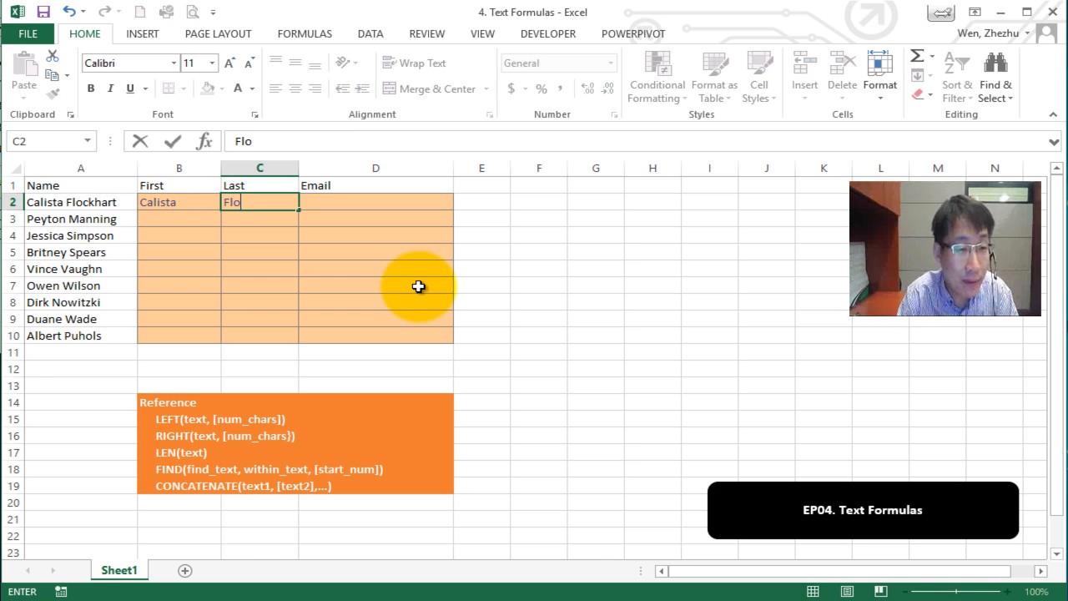
pyautogui.write('ckhart')
pyautogui.press('Tab')
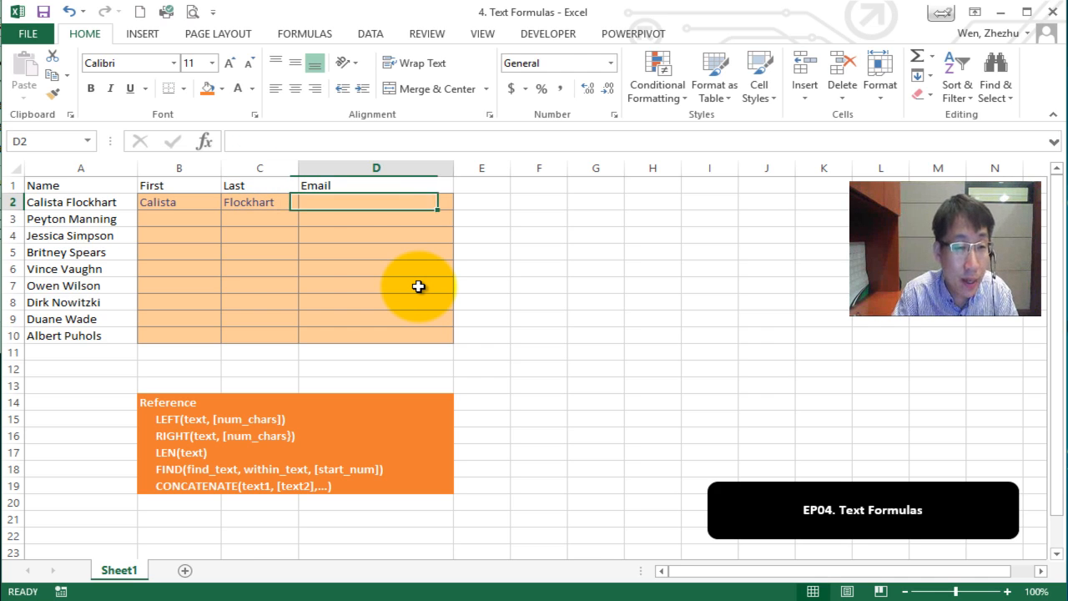
pyautogui.press('Up')
pyautogui.press('Down')
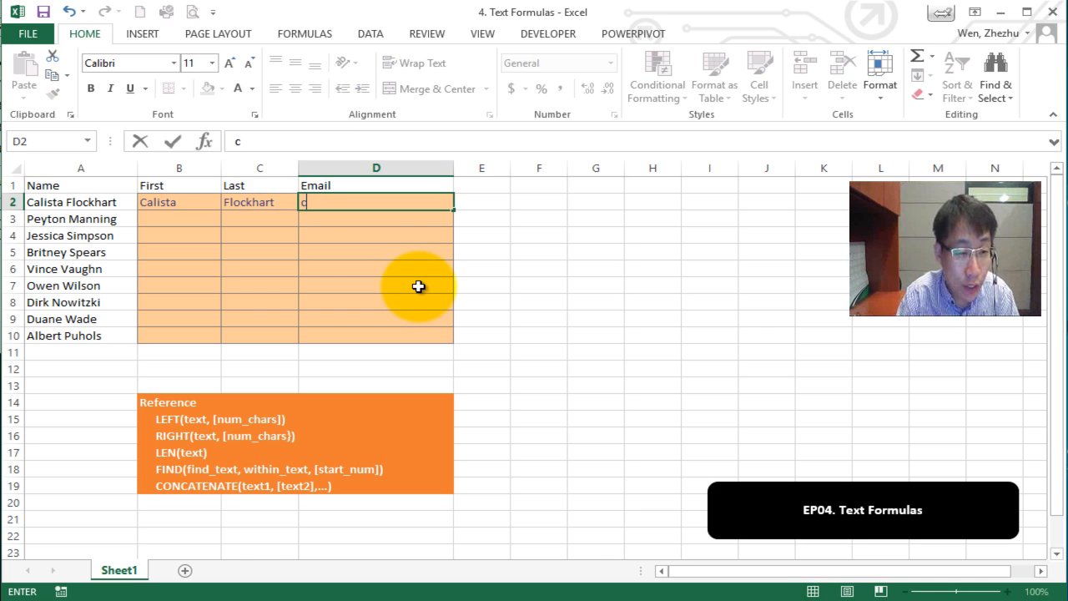
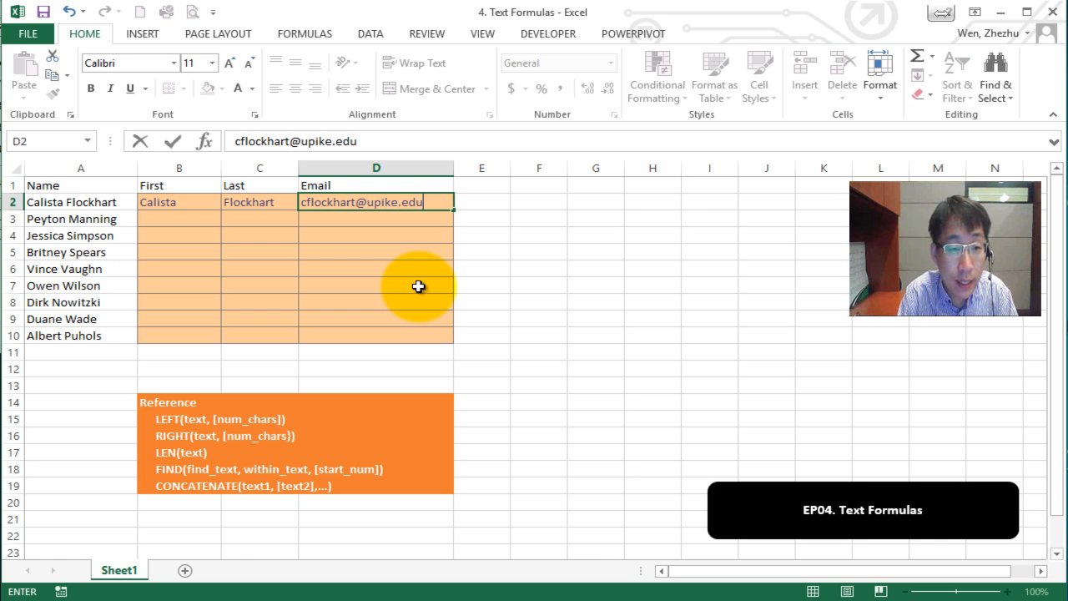
pyautogui.click(207, 221)
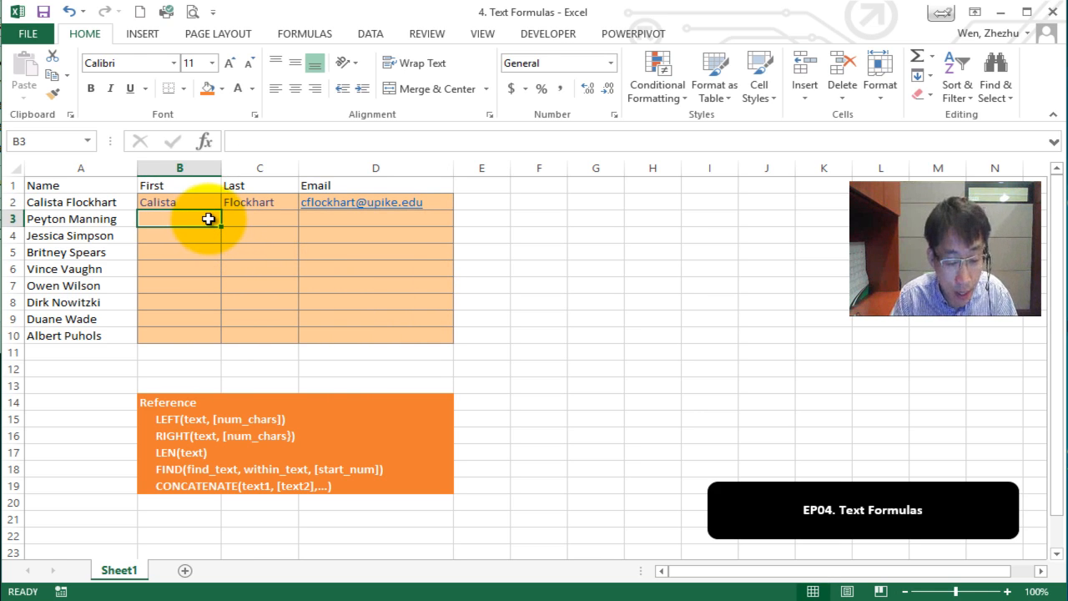
# Flash Fill columns B, C and D for rows 3–10 with Ctrl+E, following row 2.
pyautogui.hotkey('ctrl', 'e')
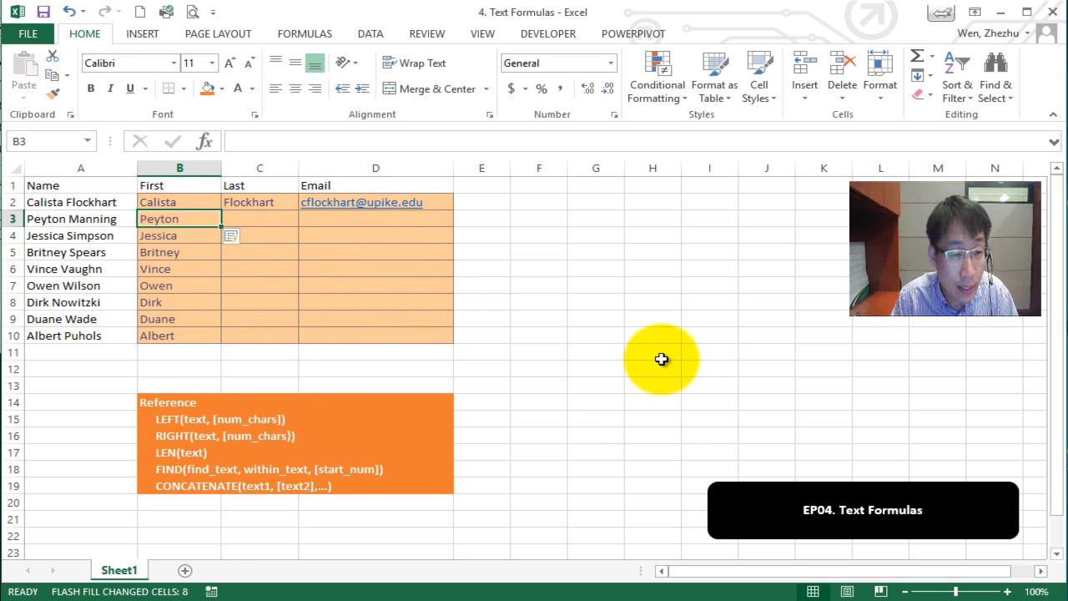
pyautogui.click(251, 219)
pyautogui.hotkey('ctrl', 'e')
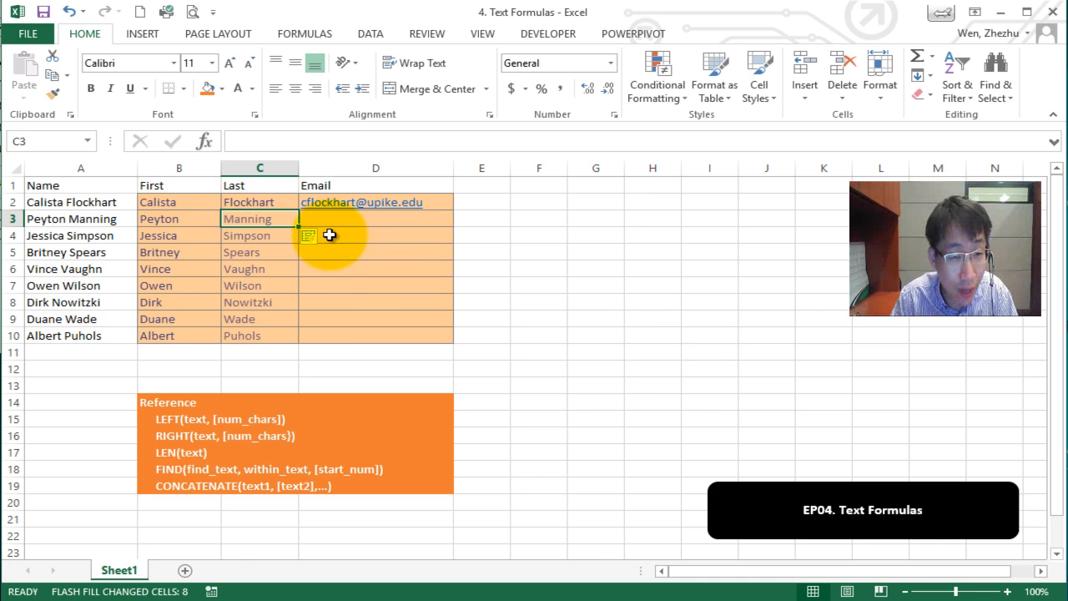
pyautogui.click(348, 219)
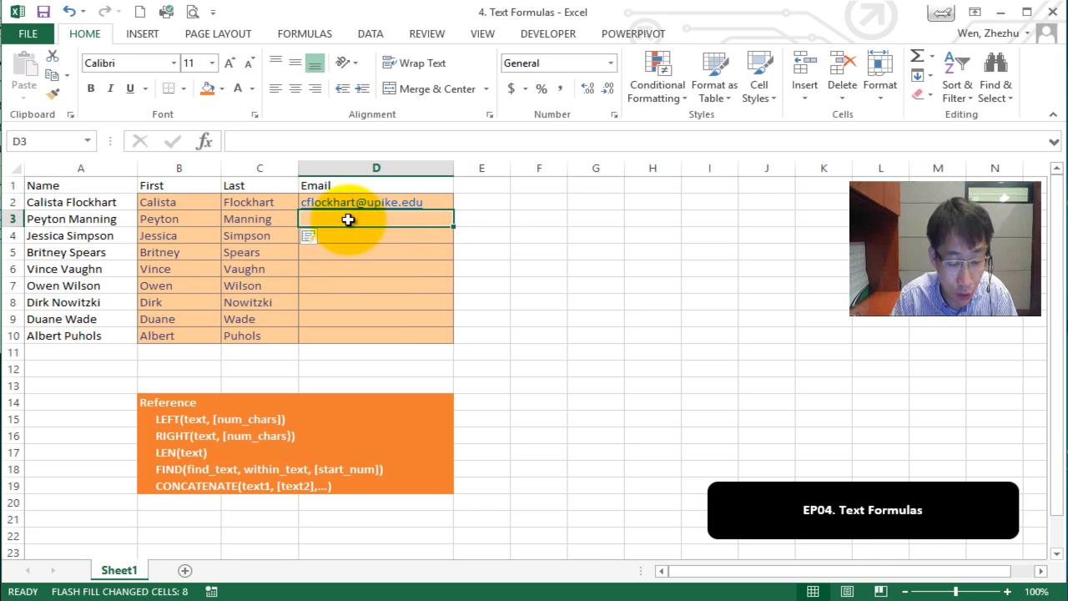
pyautogui.hotkey('ctrl', 'e')
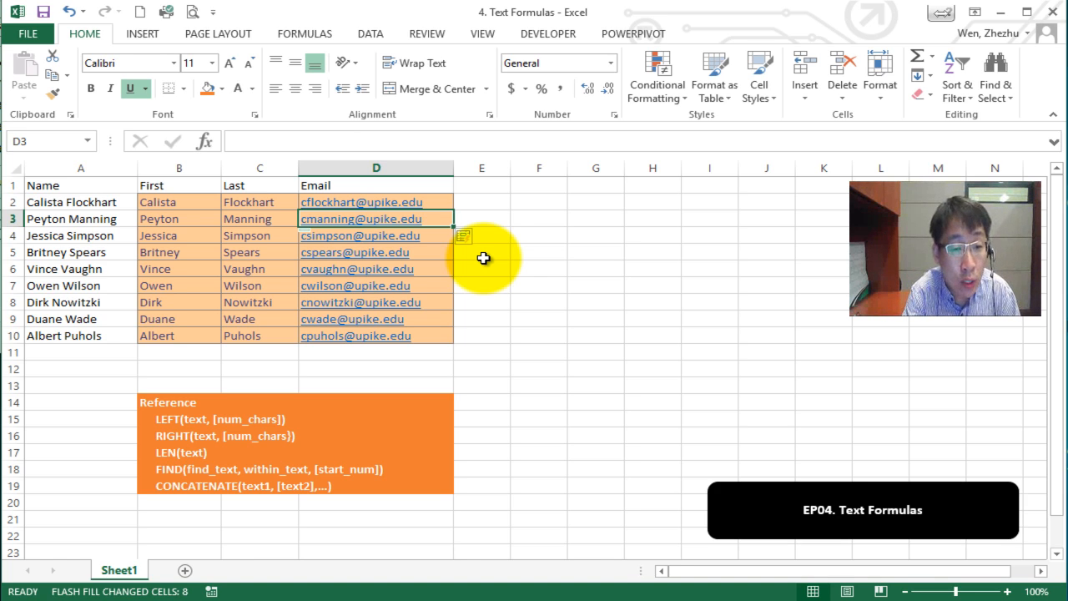
# Highlight the filled names and emails, then the reference list of text formulas, to compare them.
pyautogui.moveTo(192, 202); pyautogui.dragTo(438, 338)
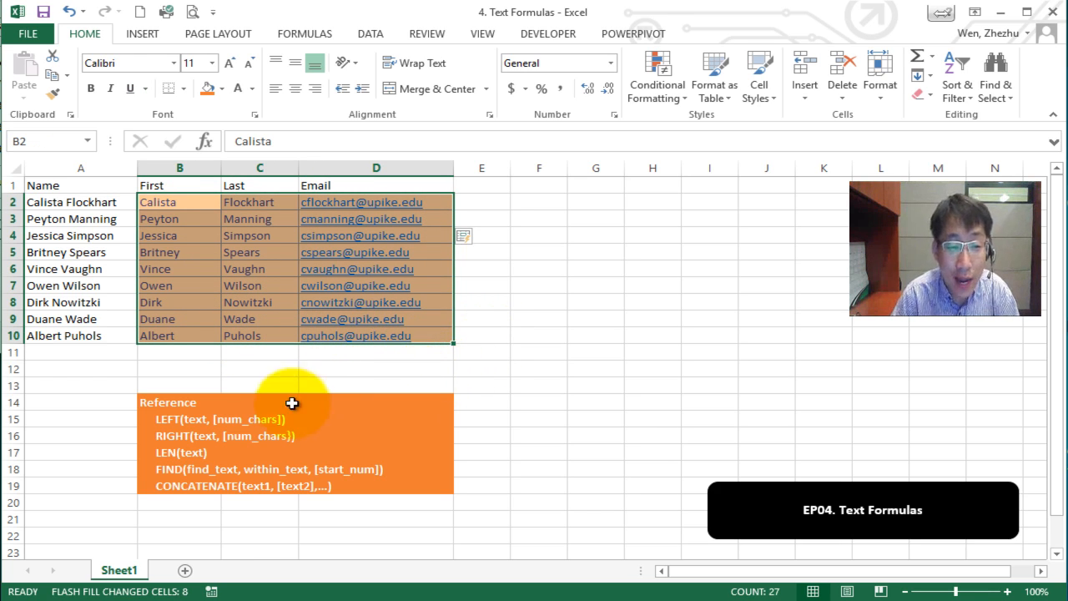
pyautogui.moveTo(175, 422); pyautogui.dragTo(345, 484)
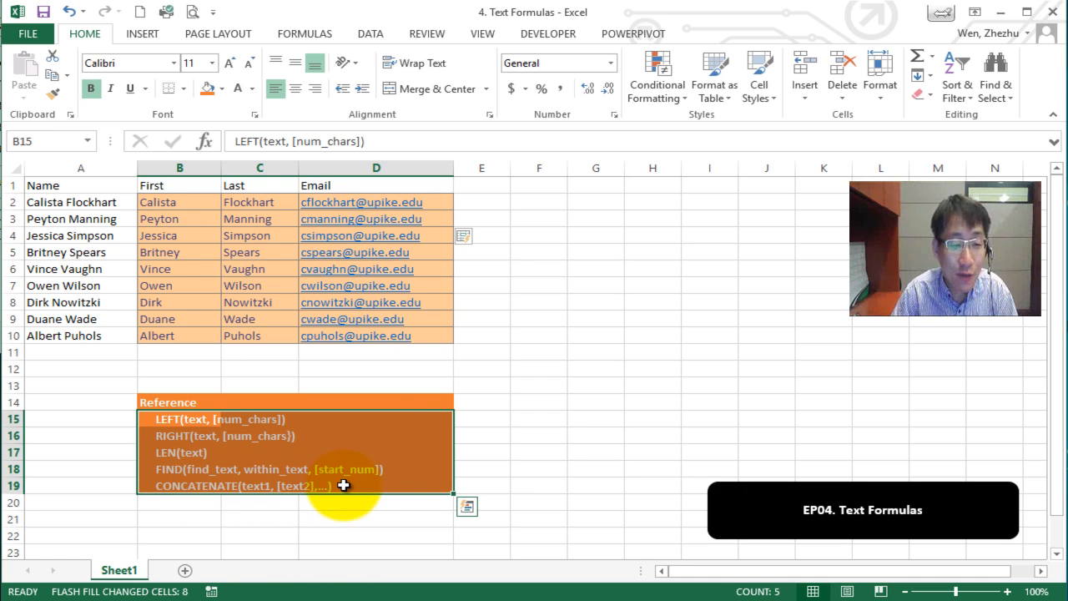
pyautogui.click(415, 367)
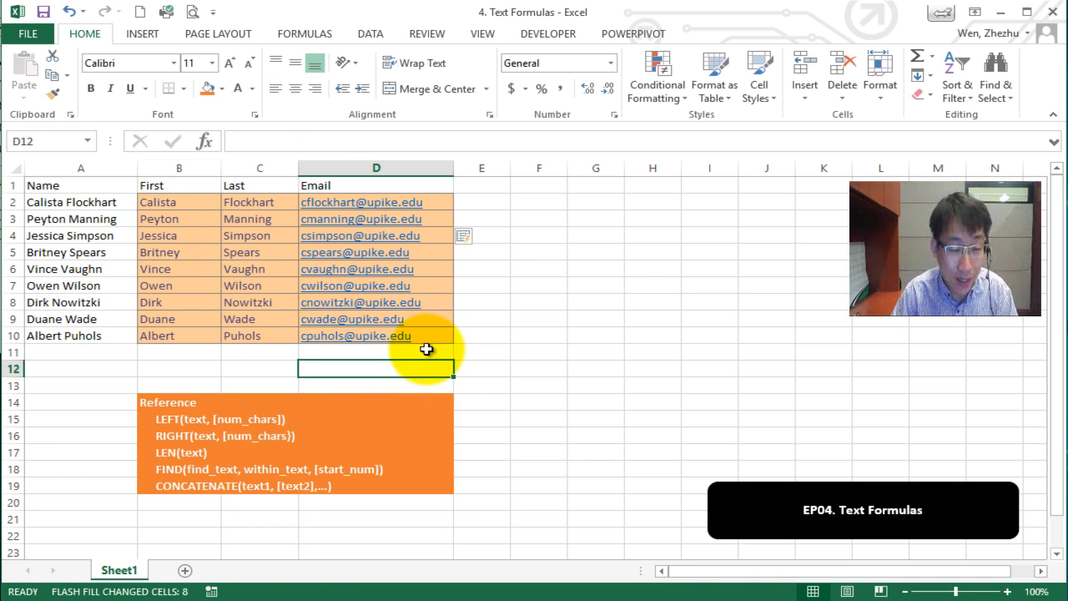